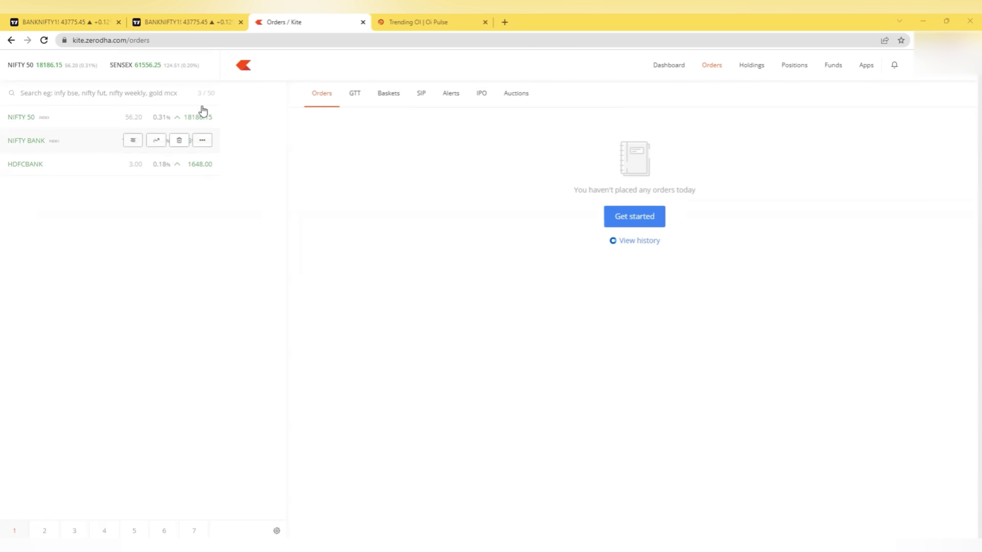
- Search 43900 and 44000 and add BANKNIFTY JUN 43900 PE and JUN 44000 CE to the watchlist
{"action": "left_click", "coordinate": [124, 92]}
{"action": "type", "text": "43900"}
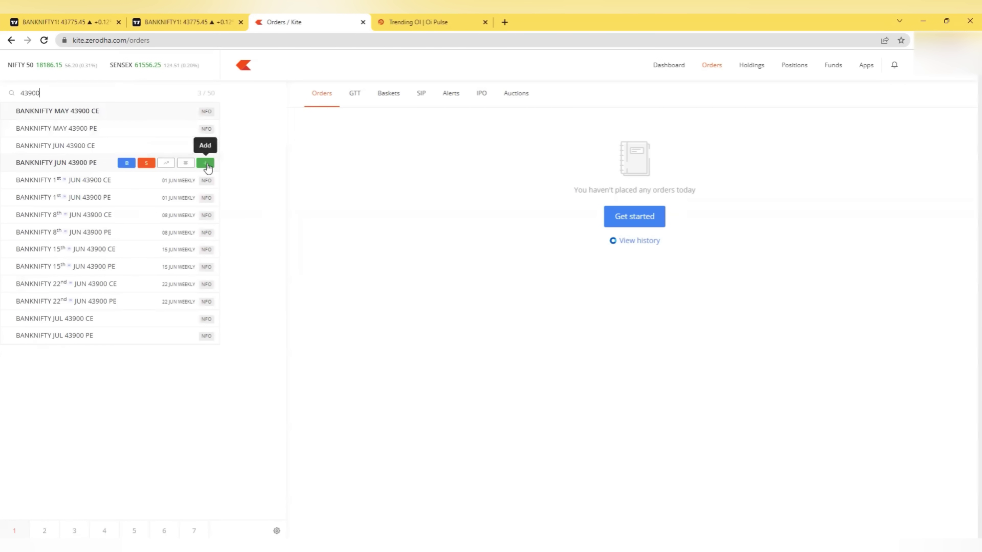
{"action": "left_click", "coordinate": [205, 162]}
{"action": "double_click", "coordinate": [54, 94]}
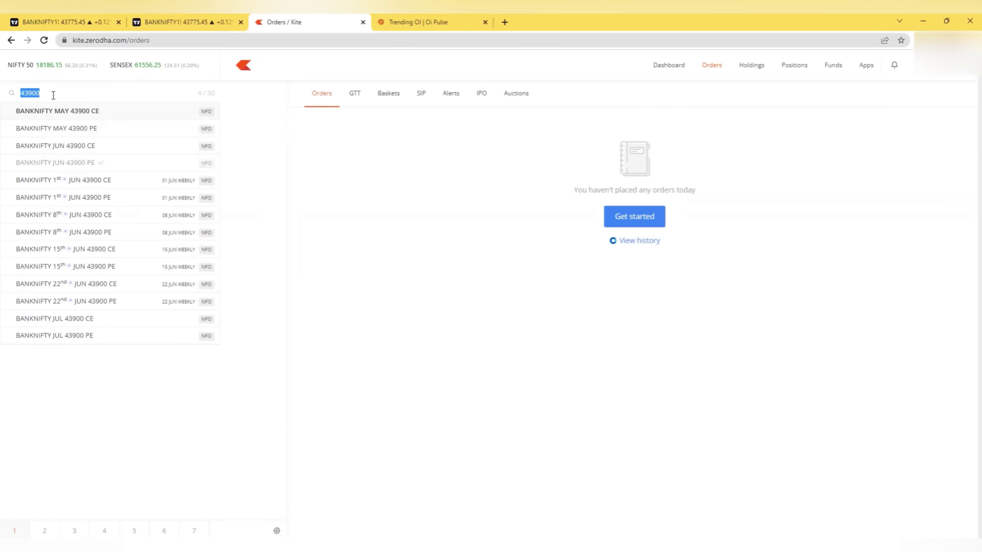
{"action": "type", "text": "44000"}
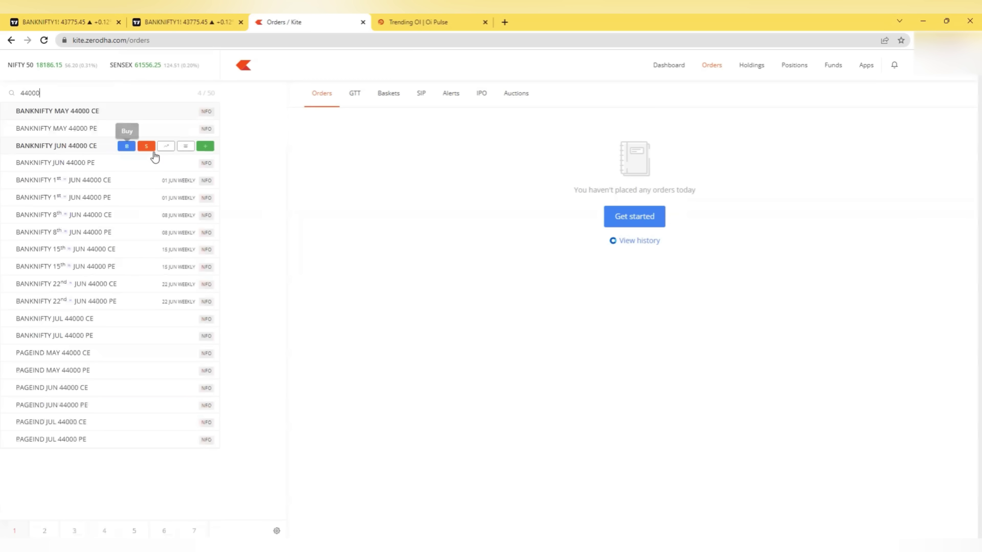
{"action": "left_click", "coordinate": [206, 146]}
{"action": "left_click", "coordinate": [264, 158]}
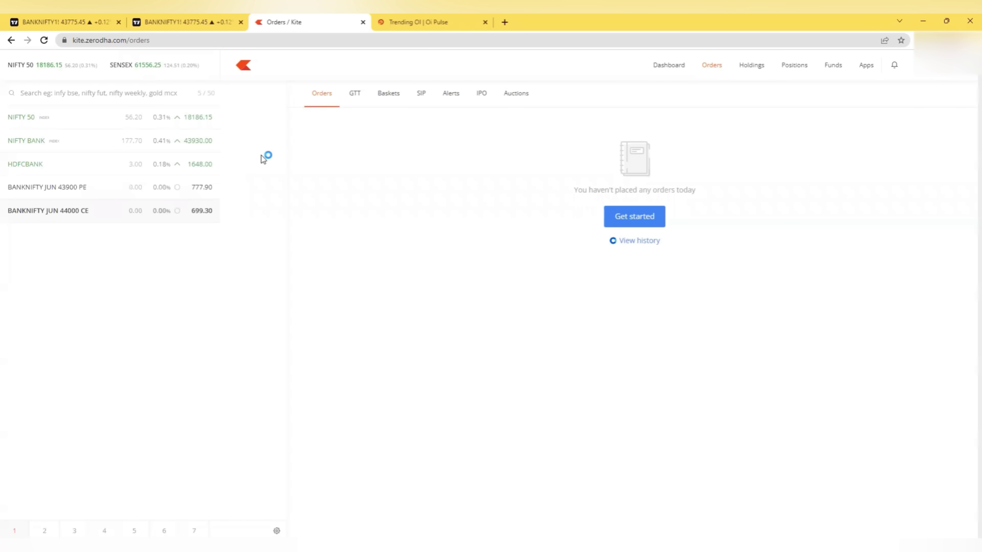
- Add BANKNIFTY MAY 43900 PE and MAY 44000 CE, then delete the JUN 44000 CE and JUN 43900 PE rows
{"action": "left_click", "coordinate": [96, 88]}
{"action": "type", "text": "43900"}
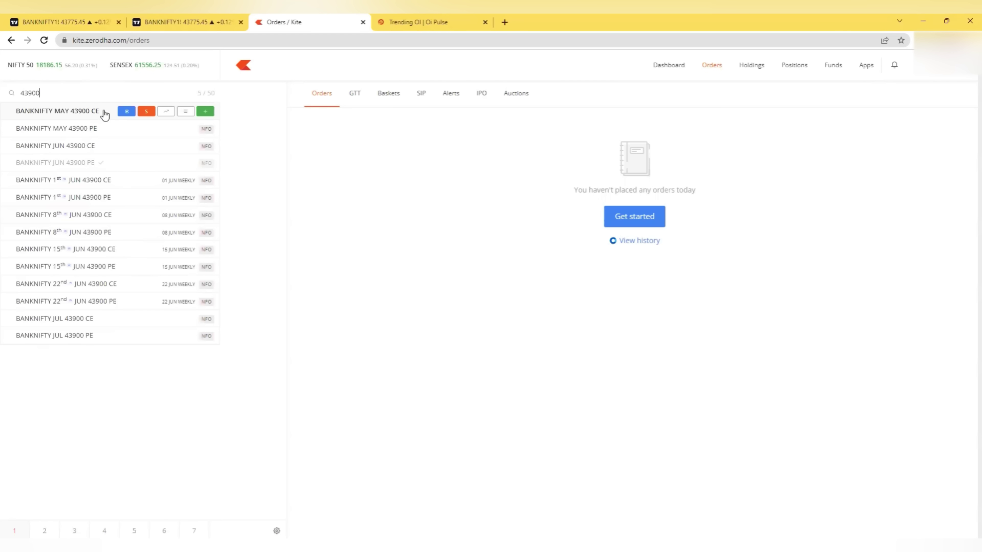
{"action": "left_click", "coordinate": [205, 130]}
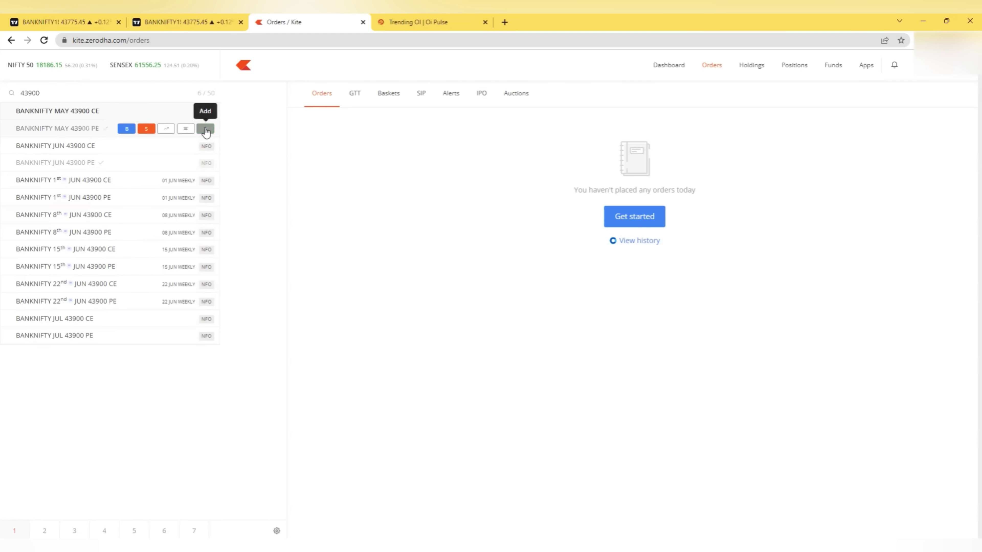
{"action": "double_click", "coordinate": [55, 89]}
{"action": "type", "text": "44000"}
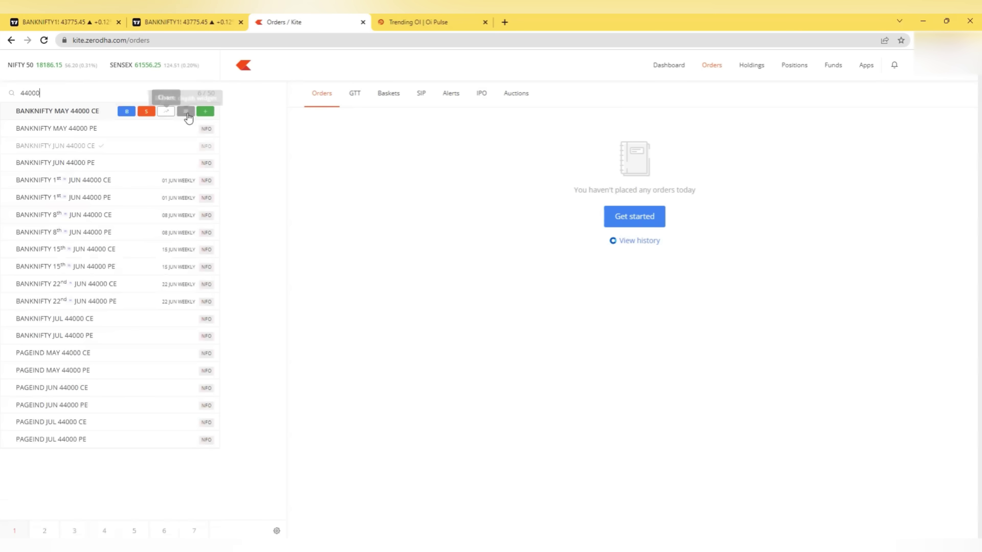
{"action": "left_click", "coordinate": [205, 111]}
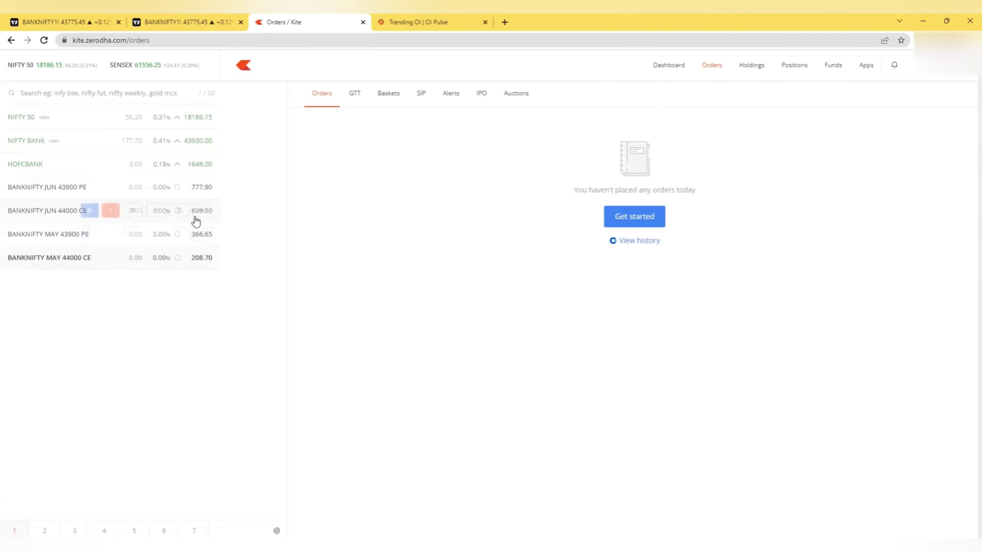
{"action": "left_click", "coordinate": [179, 211]}
{"action": "left_click", "coordinate": [180, 187]}
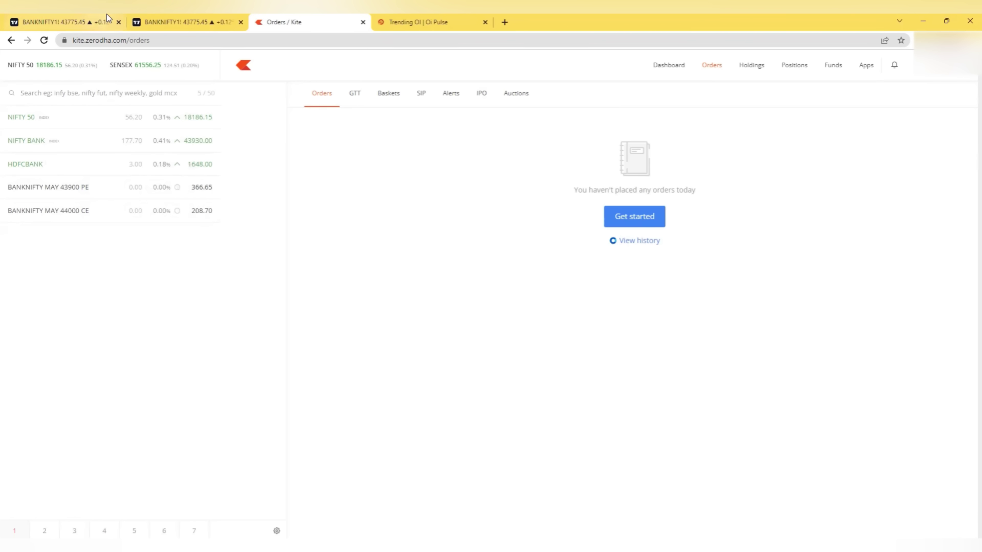
- Dismiss the Session disconnected notice on both BANKNIFTY chart tabs
{"action": "left_click", "coordinate": [170, 22]}
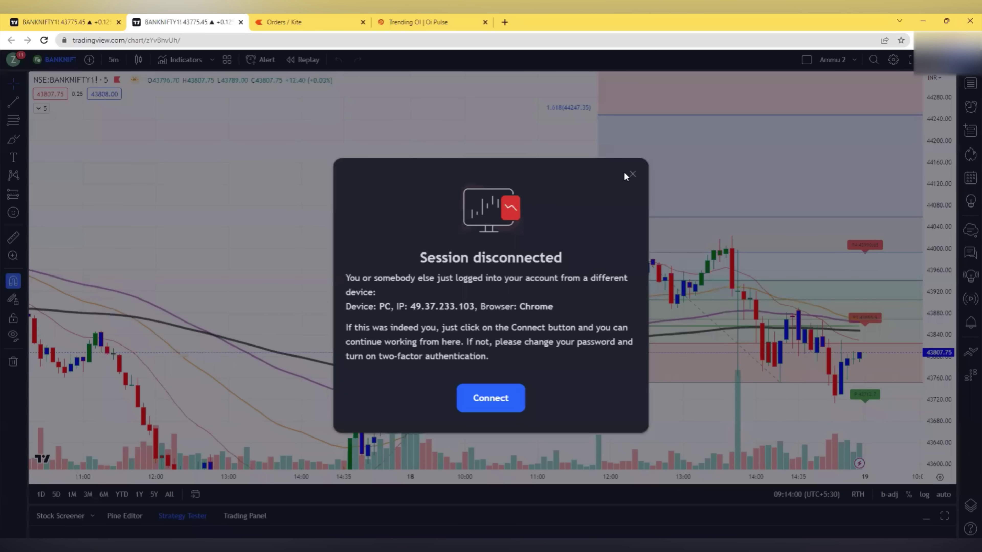
{"action": "left_click", "coordinate": [632, 174]}
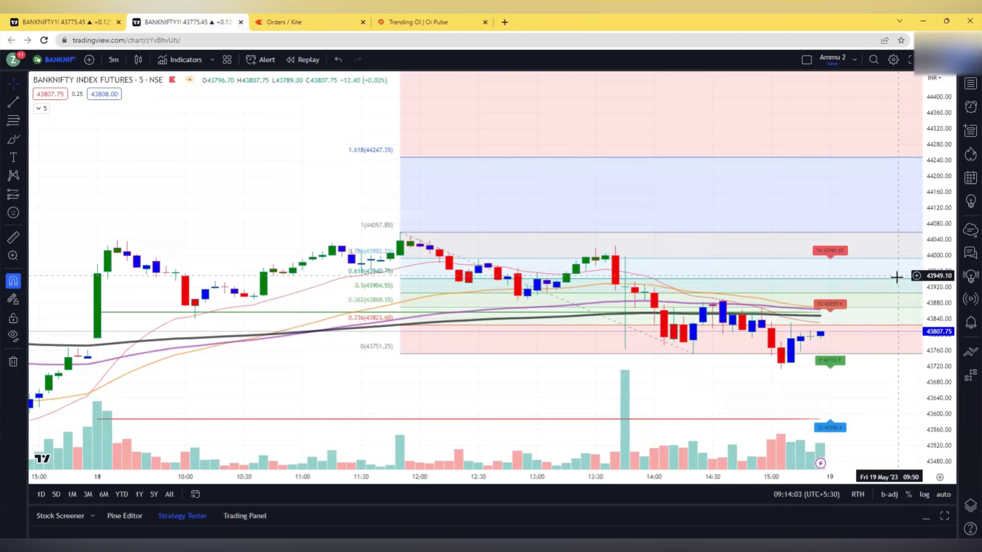
{"action": "left_click_drag", "start_coordinate": [897, 275], "coordinate": [463, 307]}
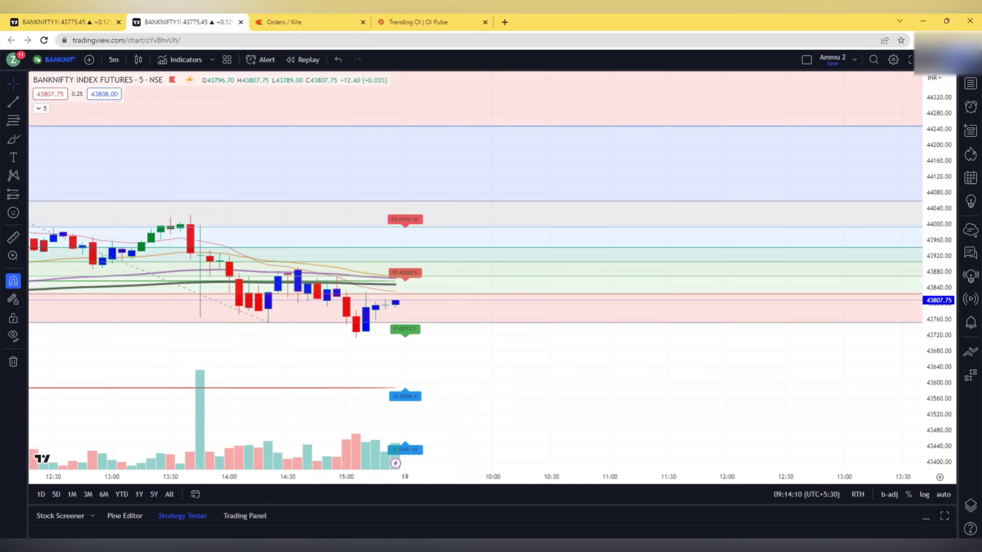
{"action": "left_click", "coordinate": [64, 23]}
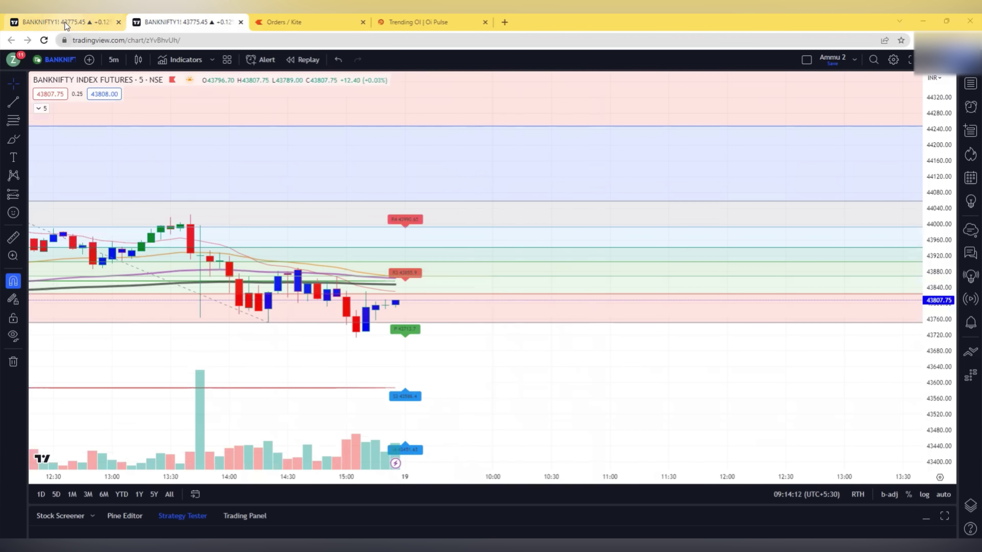
{"action": "left_click", "coordinate": [633, 171]}
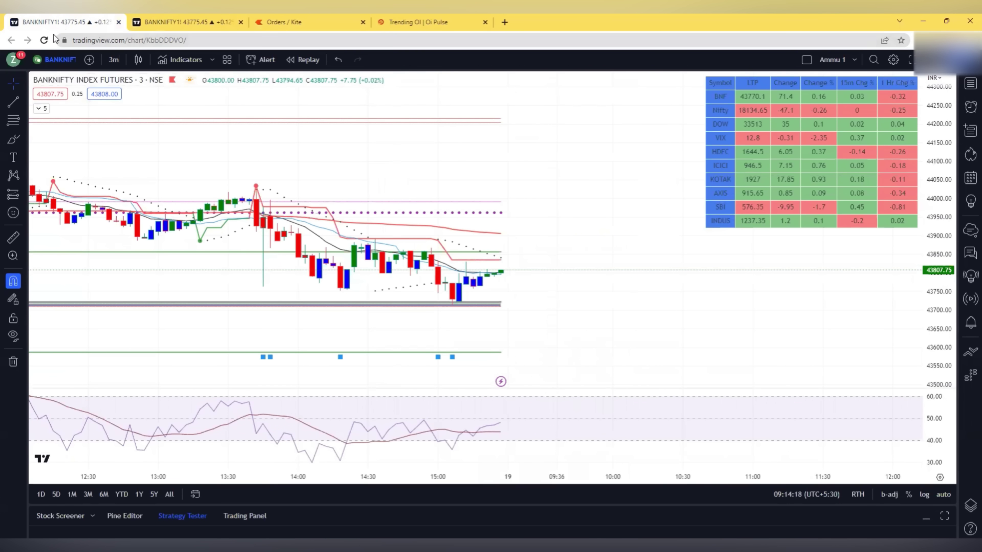
- Switch the first BANKNIFTY chart to 1-minute bars and leave empty space to the right
{"action": "left_click", "coordinate": [112, 61]}
{"action": "left_click", "coordinate": [133, 115]}
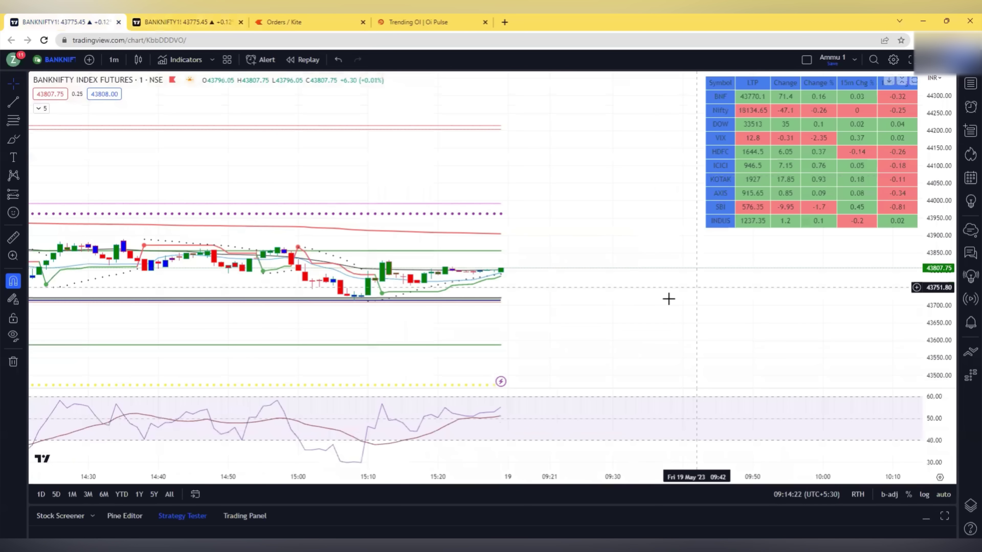
{"action": "scroll", "coordinate": [669, 298], "scroll_direction": "down", "scroll_amount": 2}
{"action": "left_click_drag", "start_coordinate": [708, 312], "coordinate": [499, 271]}
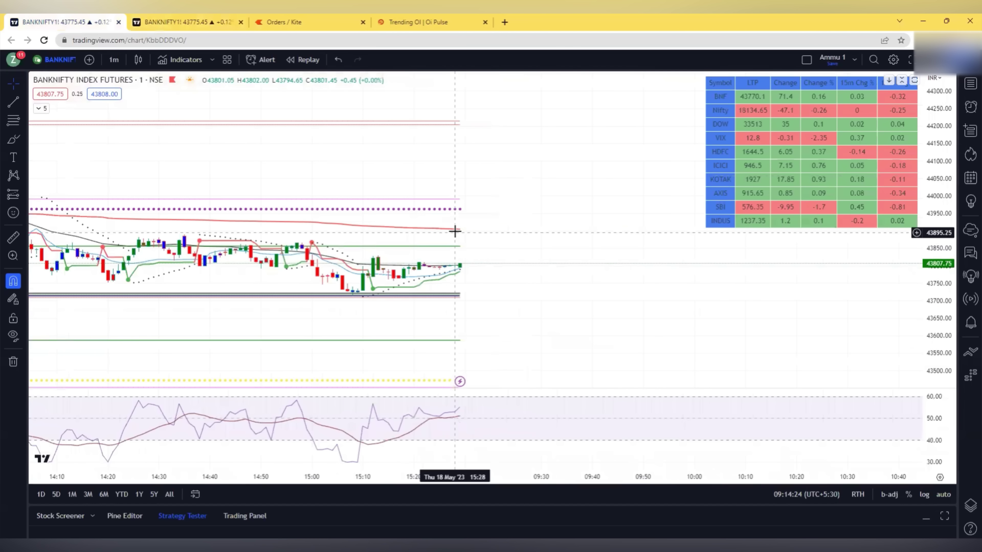
{"action": "mouse_move", "coordinate": [425, 158]}
{"action": "left_mouse_down"}
{"action": "mouse_move", "coordinate": [412, 246]}
{"action": "mouse_move", "coordinate": [416, 163]}
{"action": "left_mouse_up"}
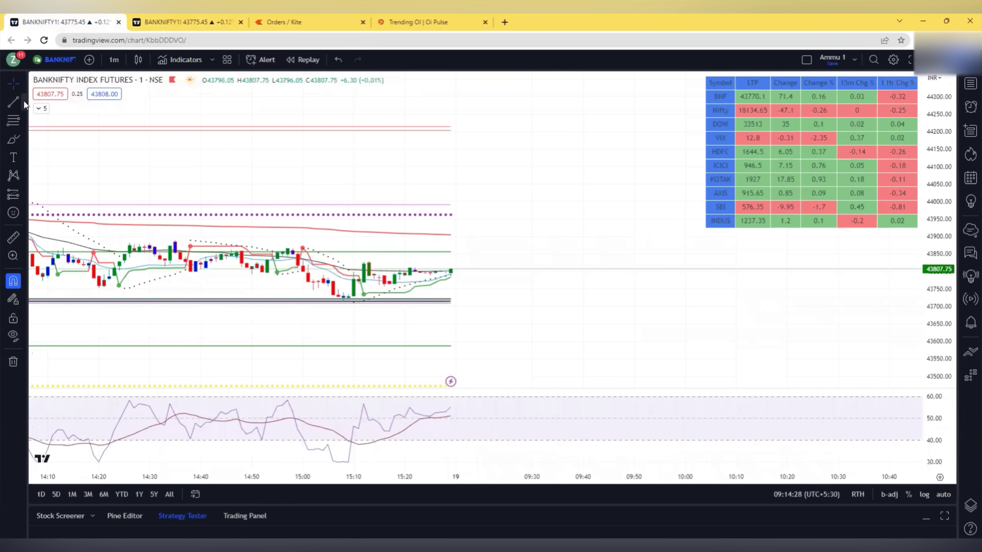
- Draw a horizontal line at 43905.45 on the 1-minute chart
{"action": "left_click", "coordinate": [24, 101]}
{"action": "left_click", "coordinate": [78, 224]}
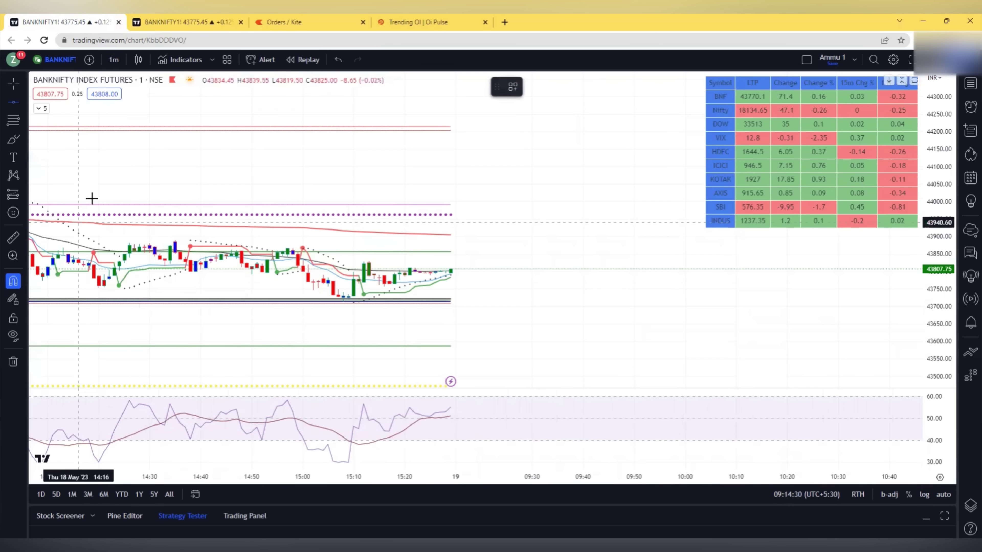
{"action": "left_click", "coordinate": [470, 235]}
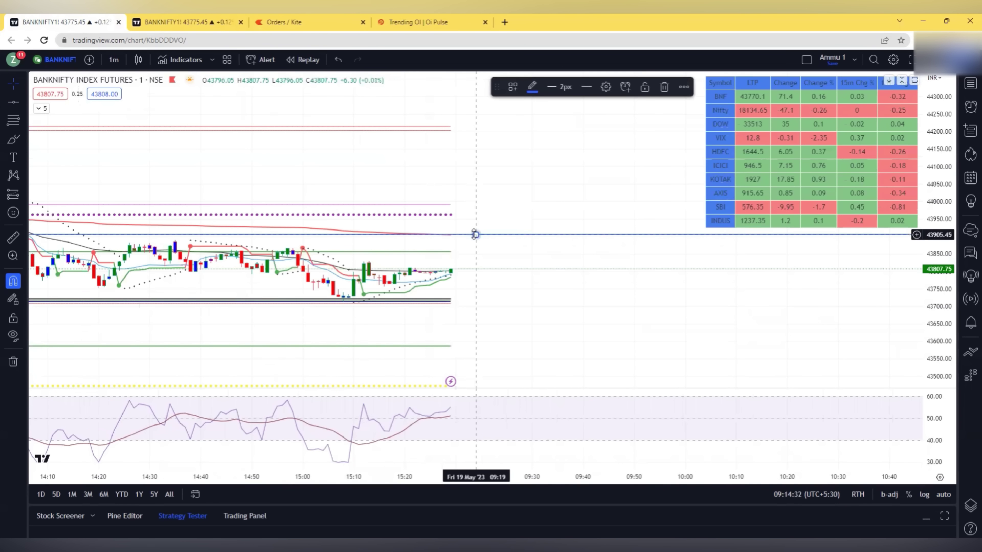
{"action": "scroll", "coordinate": [559, 313], "scroll_direction": "down", "scroll_amount": 3}
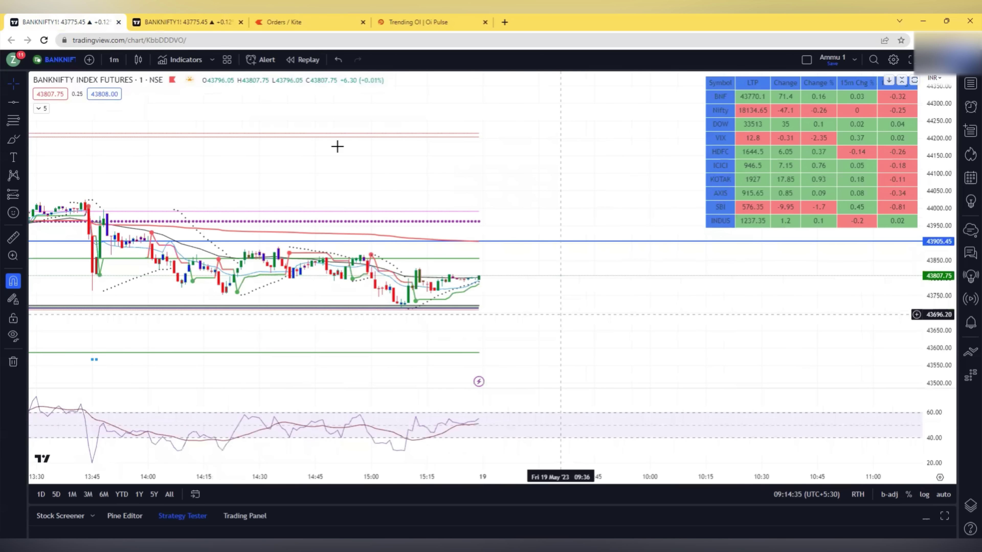
{"action": "left_click", "coordinate": [185, 22]}
{"action": "left_click", "coordinate": [63, 22]}
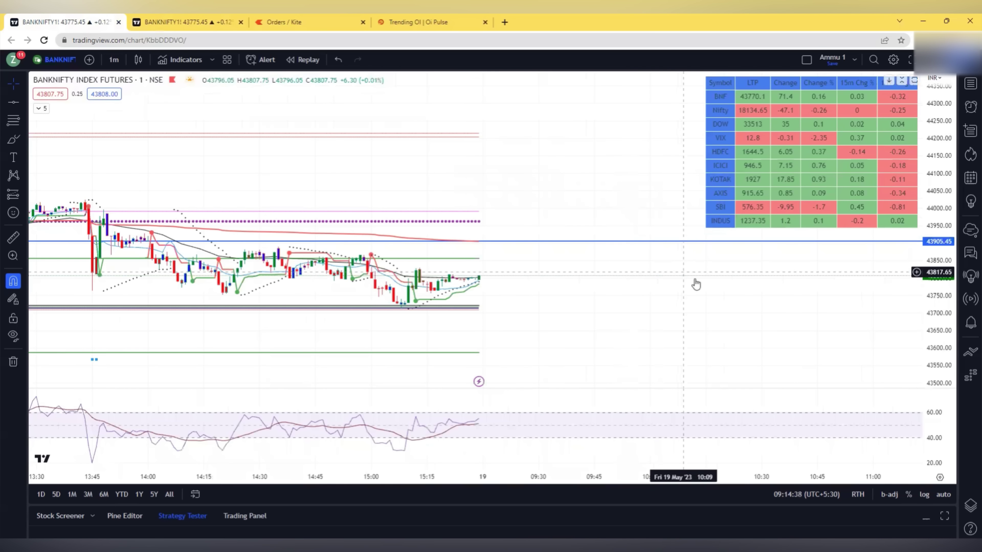
{"action": "left_click_drag", "start_coordinate": [696, 284], "coordinate": [570, 295]}
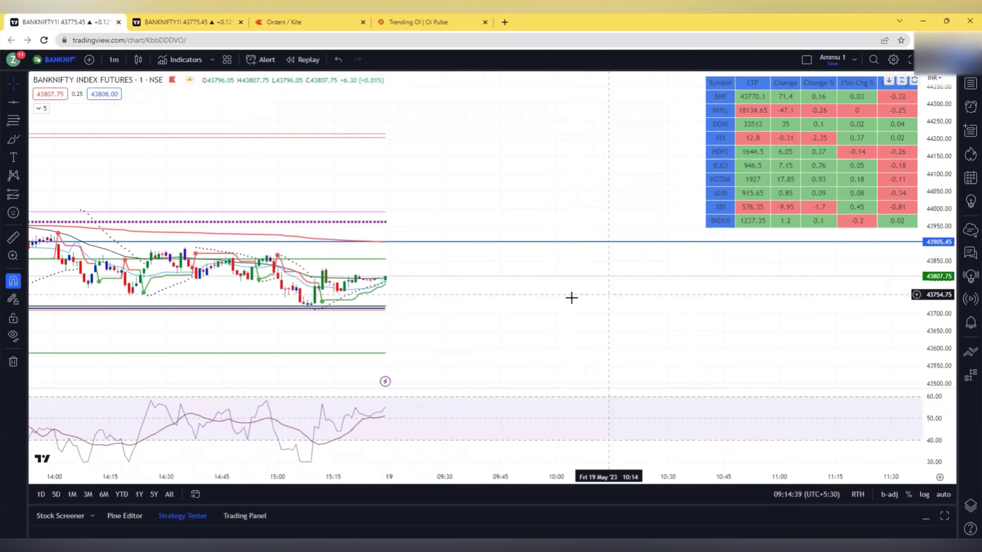
- Open a buy order for BANKNIFTY MAY 43900 PE with quantity 700 and review the chart
{"action": "left_click", "coordinate": [312, 24]}
{"action": "left_click", "coordinate": [90, 187]}
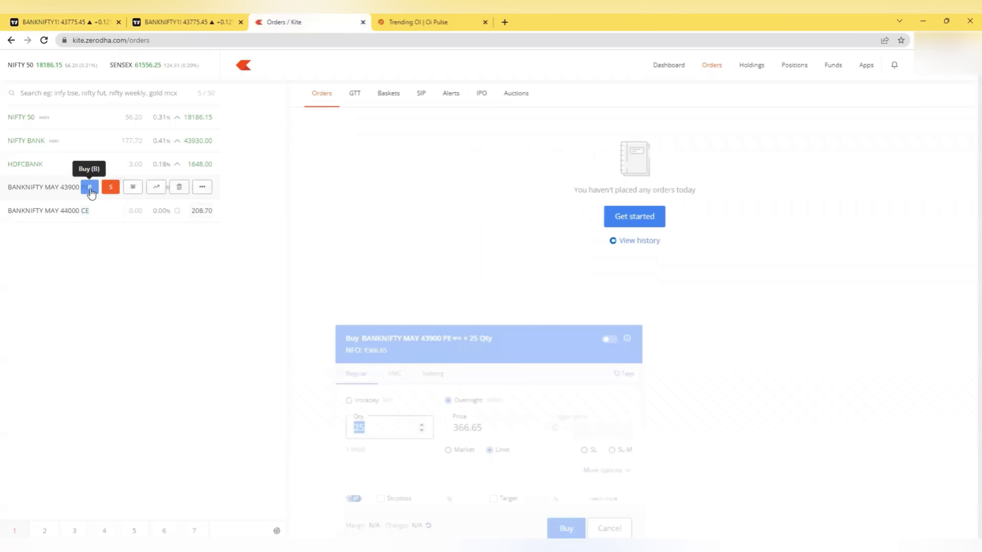
{"action": "key", "text": "End"}
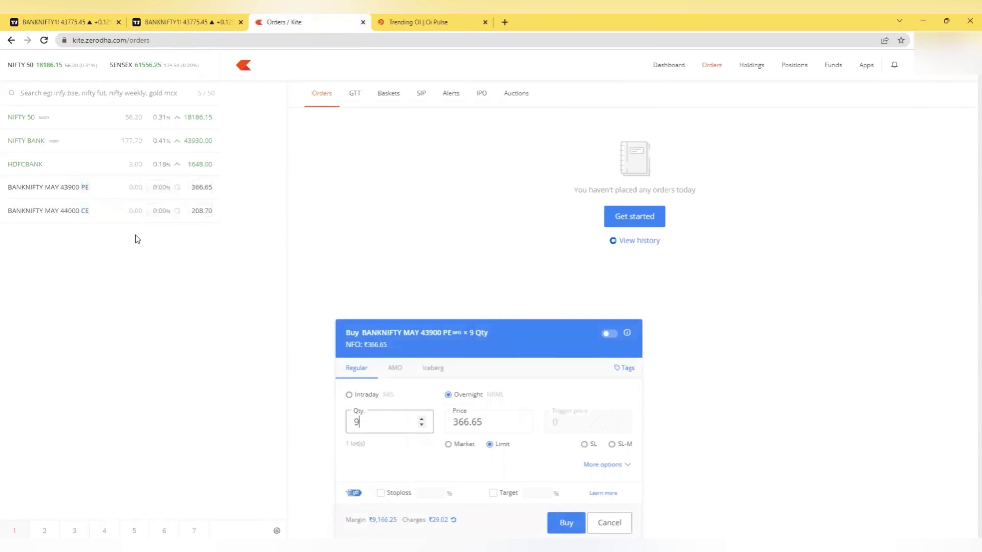
{"action": "key", "text": "BackSpace"}
{"action": "key", "text": "BackSpace"}
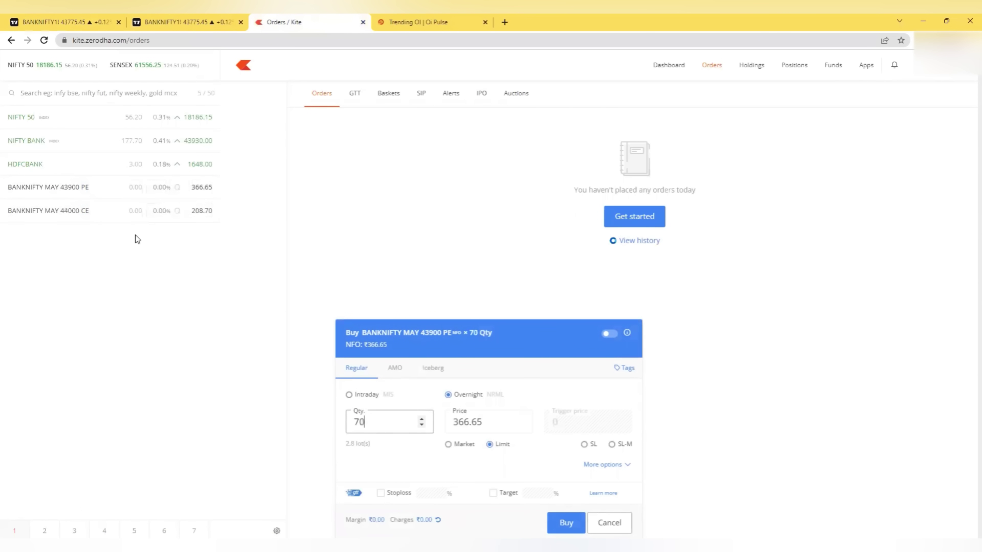
{"action": "type", "text": "0"}
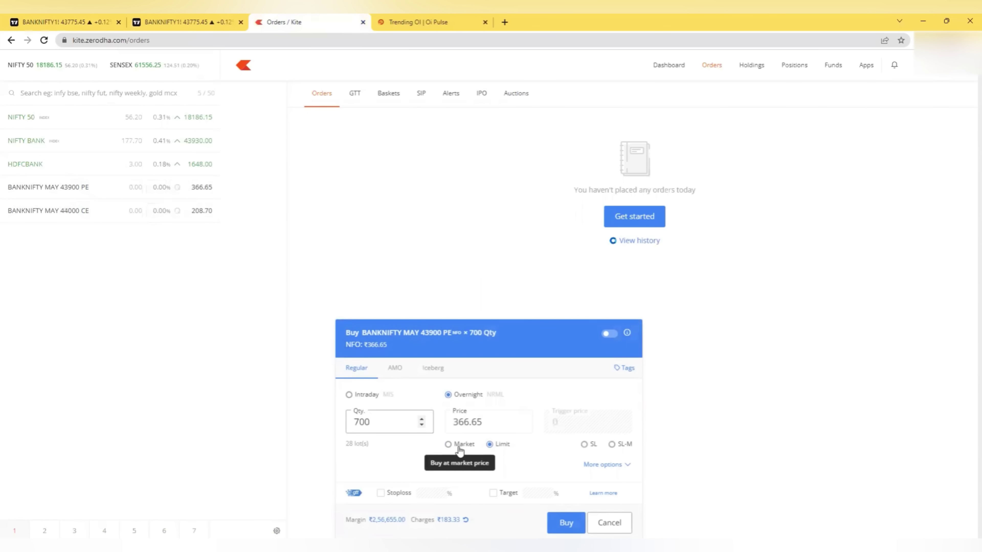
{"action": "left_click", "coordinate": [76, 20]}
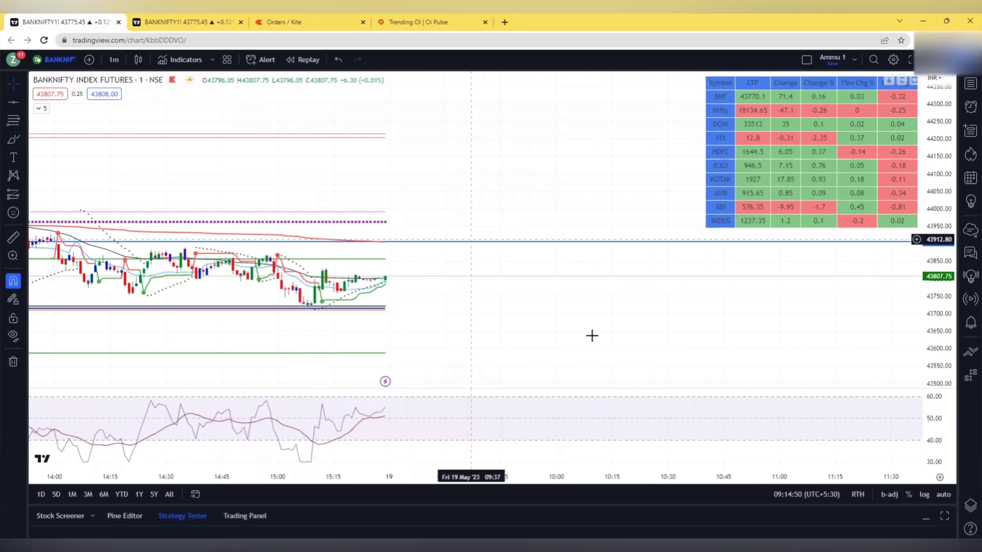
{"action": "left_click_drag", "start_coordinate": [666, 356], "coordinate": [554, 333]}
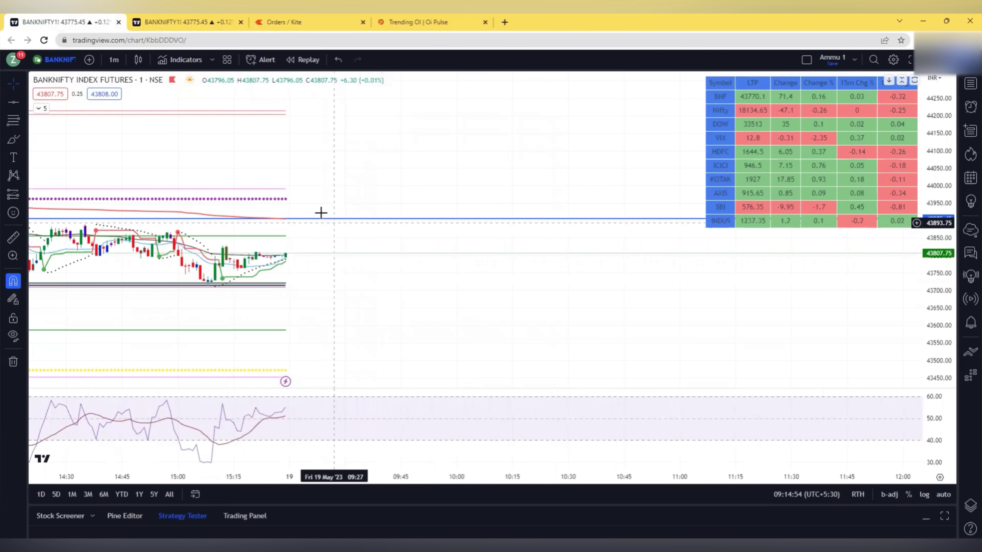
{"action": "left_click_drag", "start_coordinate": [383, 176], "coordinate": [413, 195]}
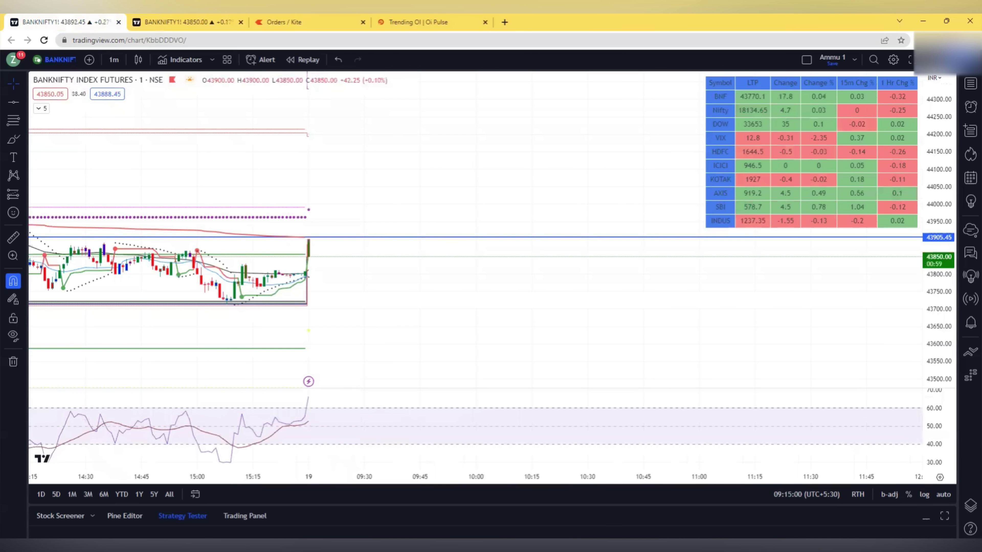
- Place two 700-qty market buys of the 43900 PE and view positions
{"action": "key", "text": "ctrl+3"}
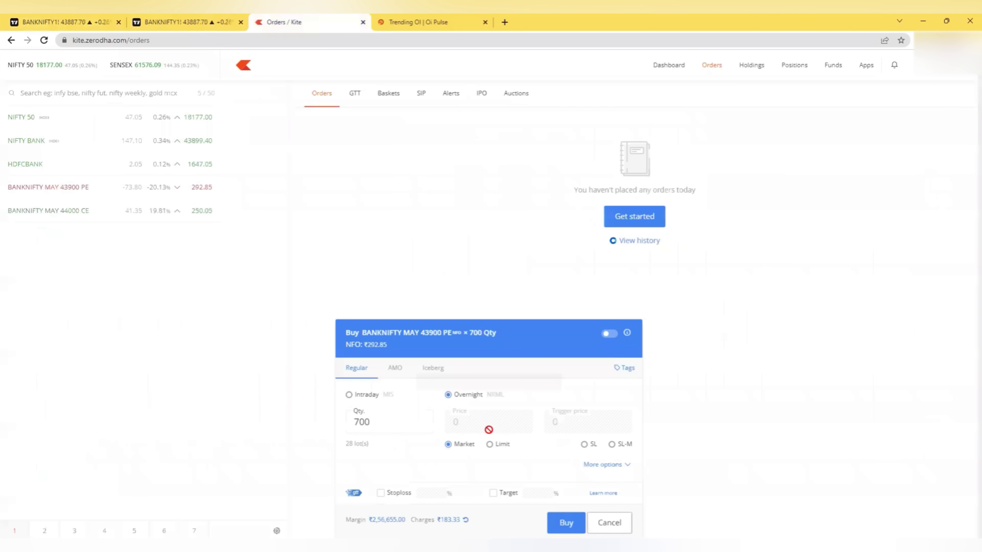
{"action": "left_click", "coordinate": [563, 522]}
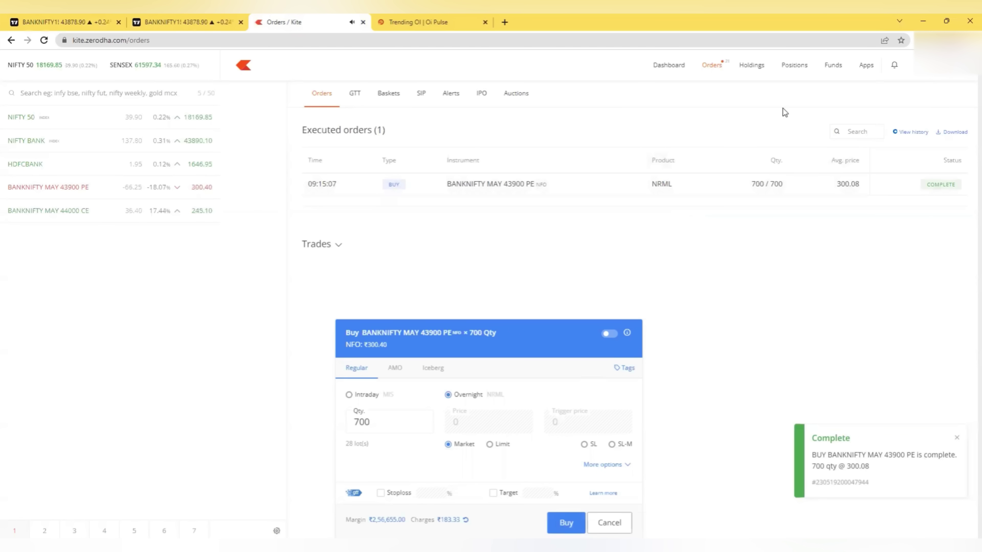
{"action": "left_click", "coordinate": [566, 521]}
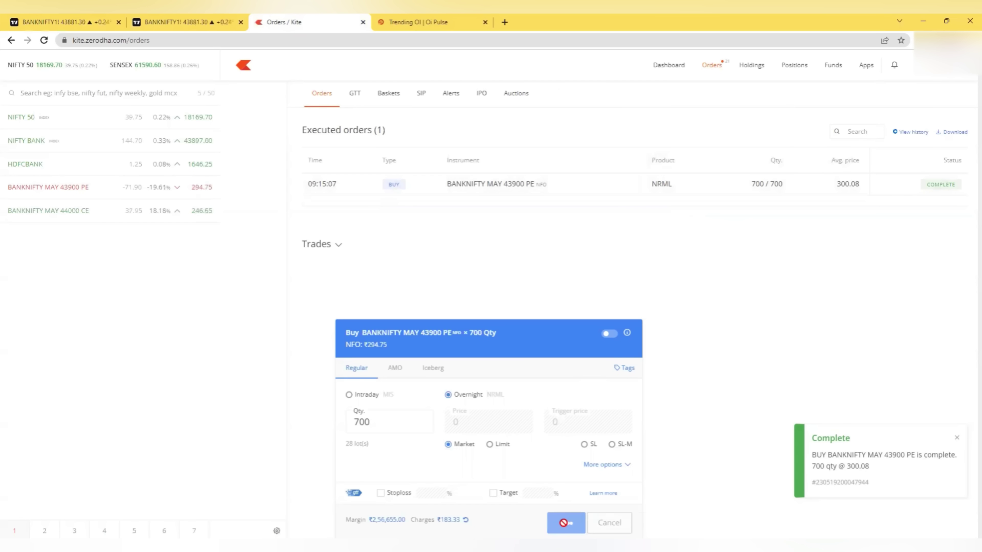
{"action": "left_click", "coordinate": [794, 65]}
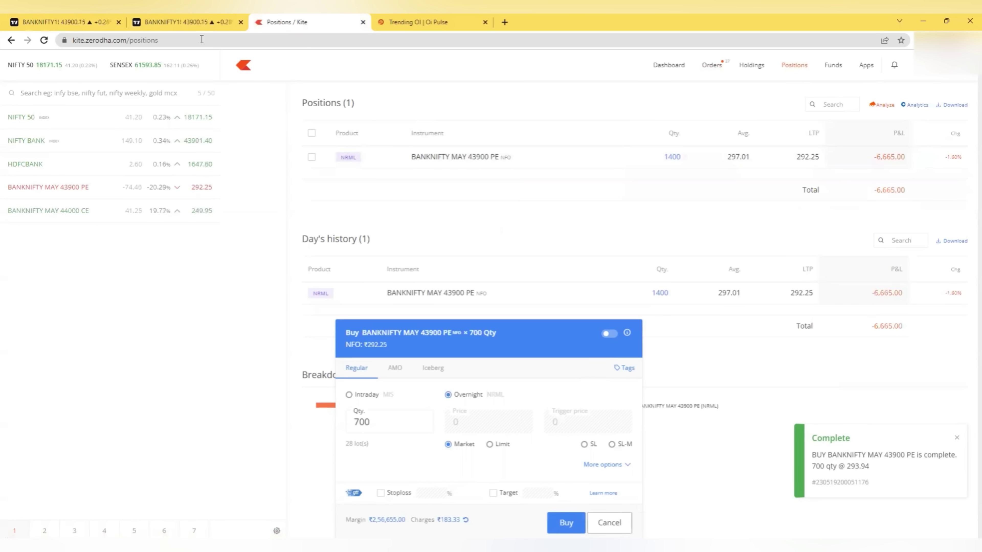
- Flip the 500-qty BANKNIFTY MAY 43900 PE order to Sell and enlarge the 1-minute candles
{"action": "left_click", "coordinate": [187, 16]}
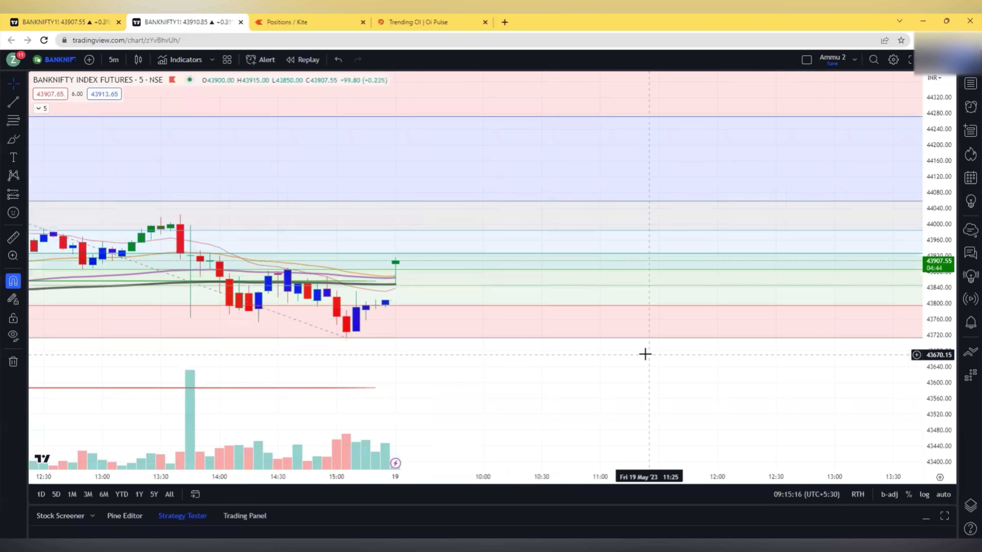
{"action": "left_click", "coordinate": [278, 22]}
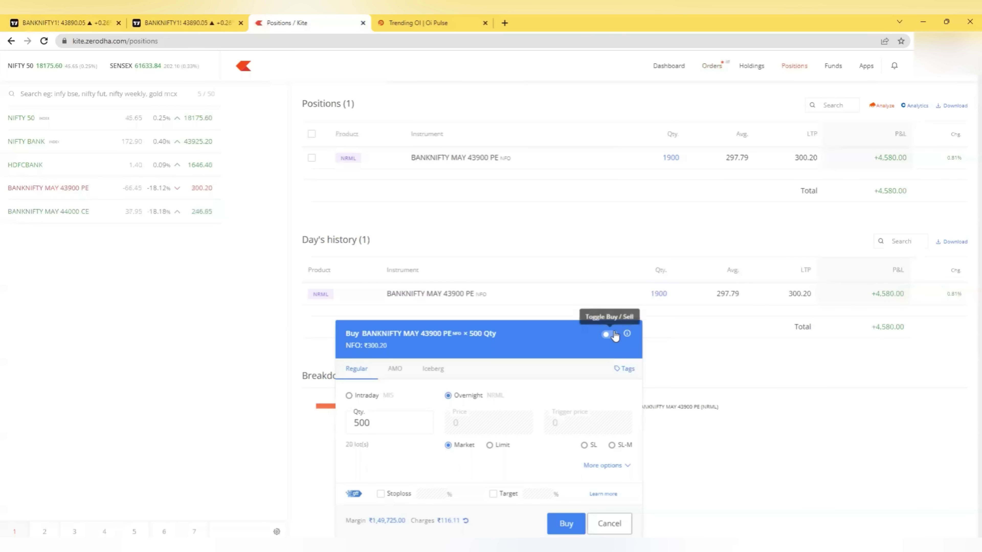
{"action": "left_click", "coordinate": [609, 335]}
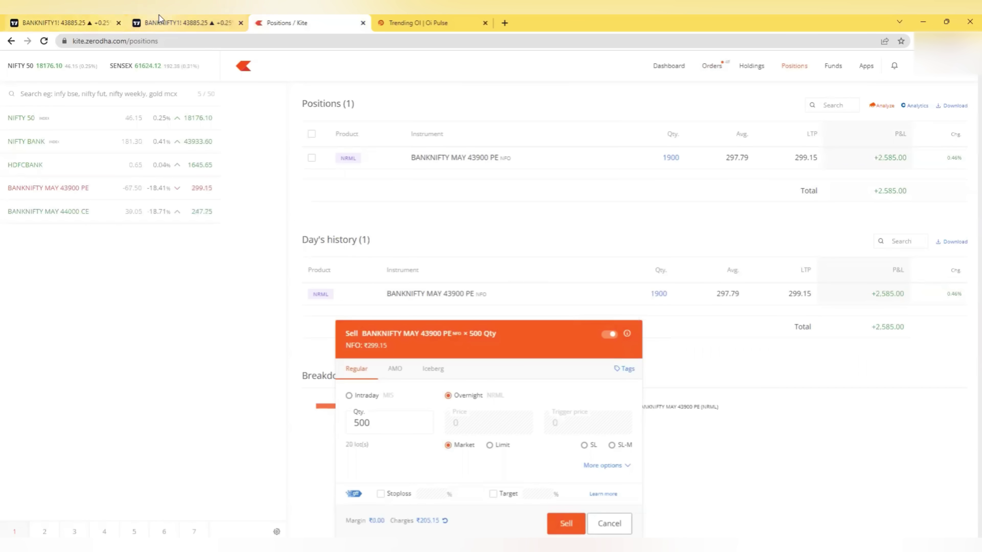
{"action": "left_click", "coordinate": [181, 20]}
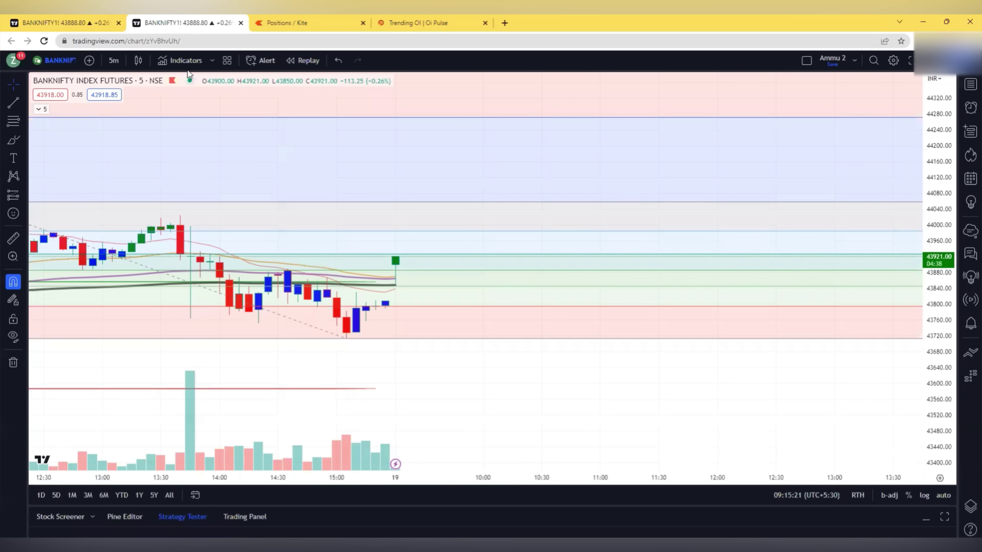
{"action": "left_click", "coordinate": [58, 20]}
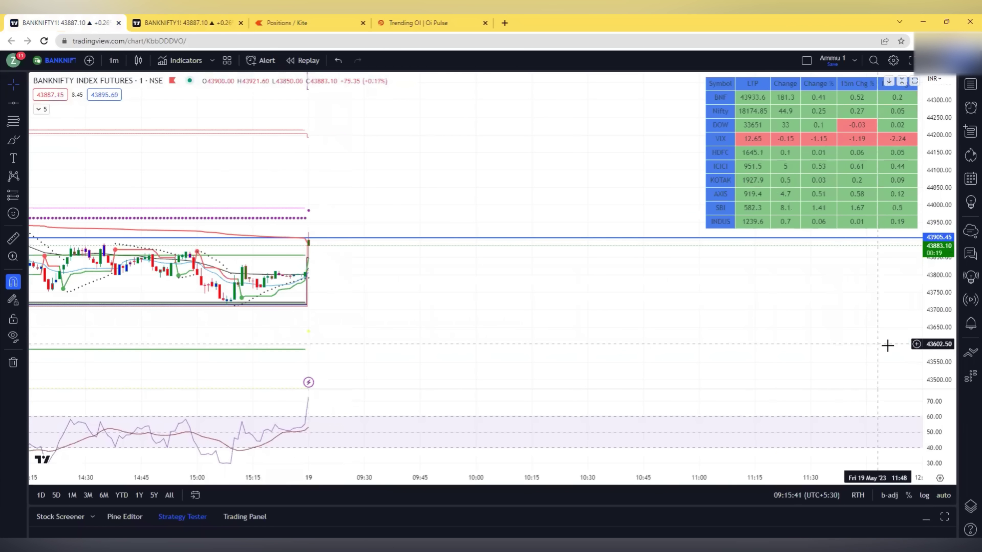
{"action": "left_click_drag", "start_coordinate": [934, 335], "coordinate": [914, 269]}
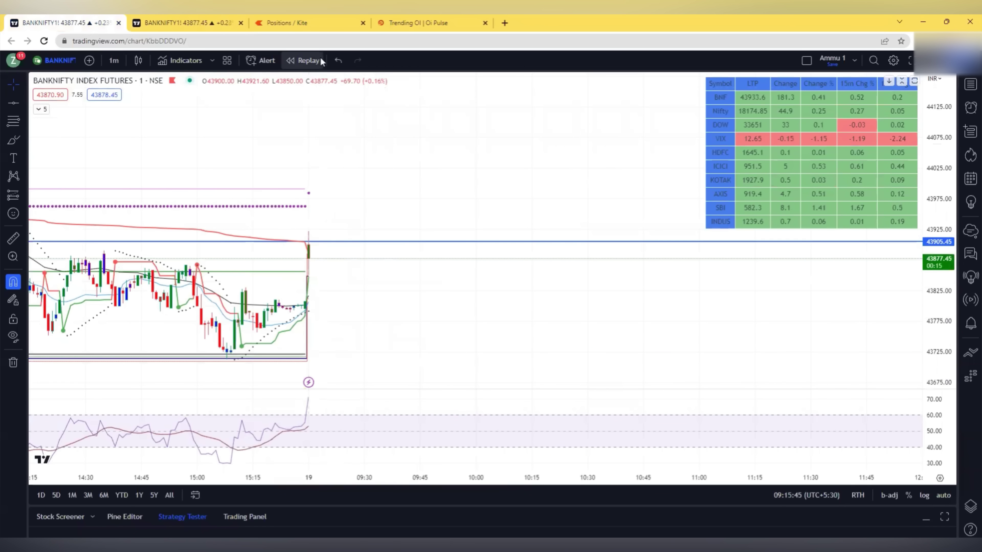
- Alternate between the 1-minute and 5-minute charts and the Kite positions, ending on positions
{"action": "left_click", "coordinate": [306, 24]}
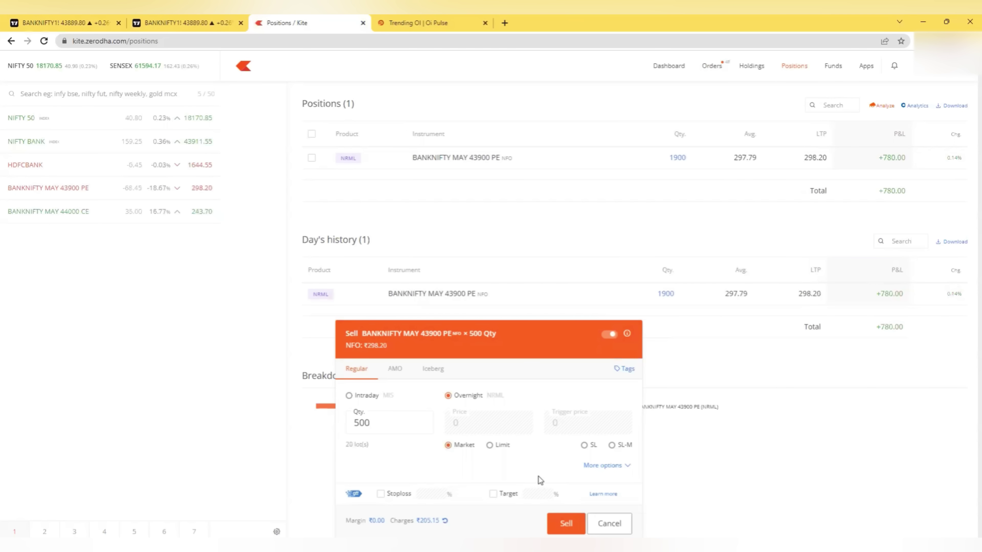
{"action": "left_click", "coordinate": [94, 15]}
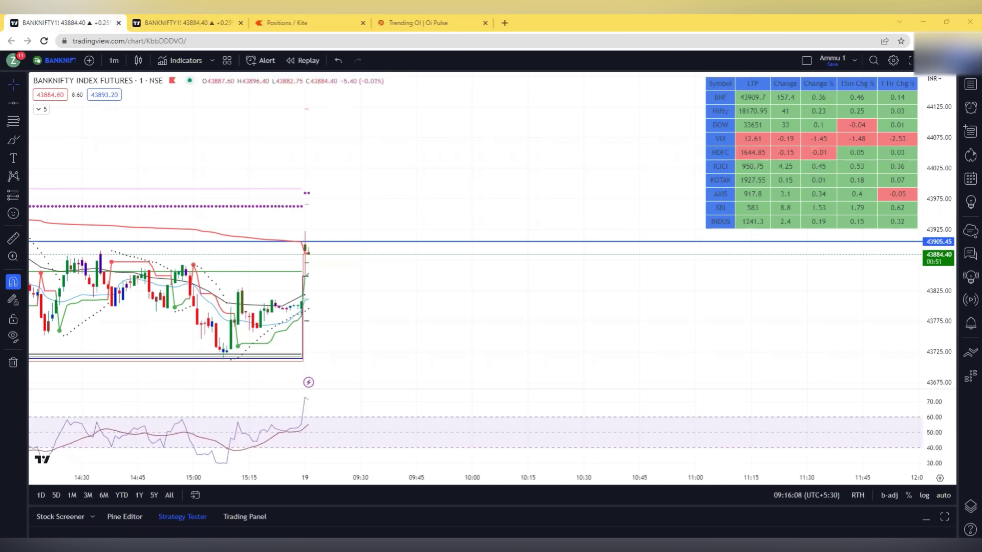
{"action": "left_click", "coordinate": [292, 24]}
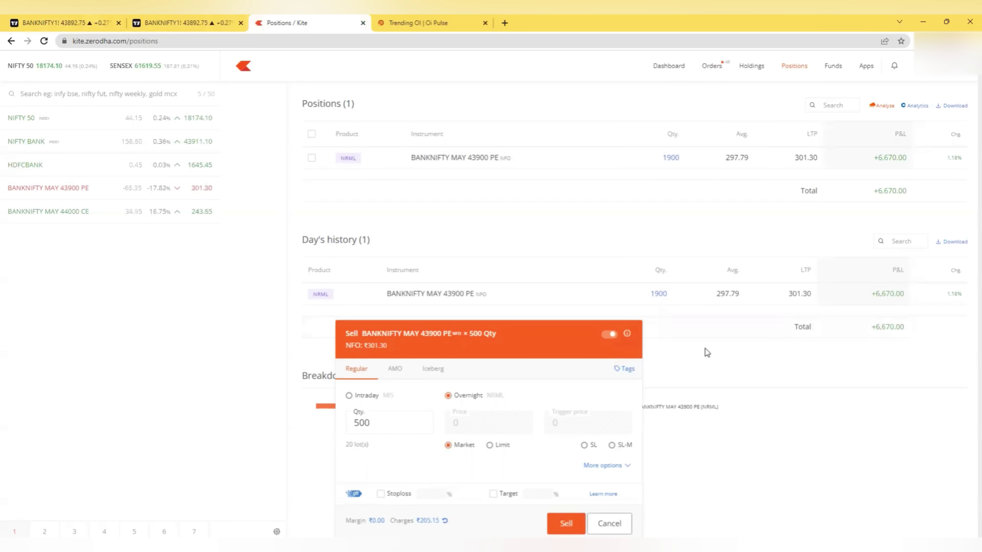
{"action": "left_click", "coordinate": [185, 23]}
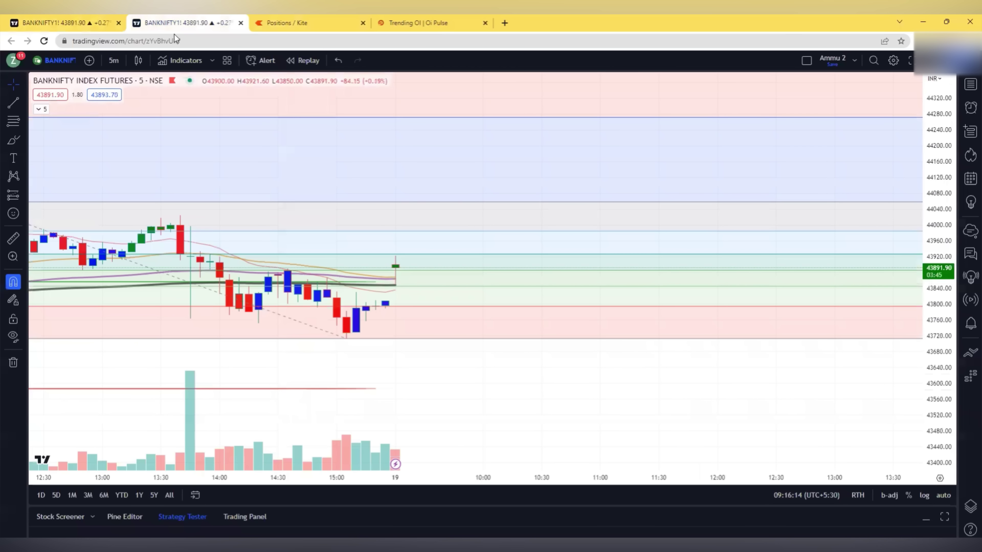
{"action": "left_click", "coordinate": [76, 22]}
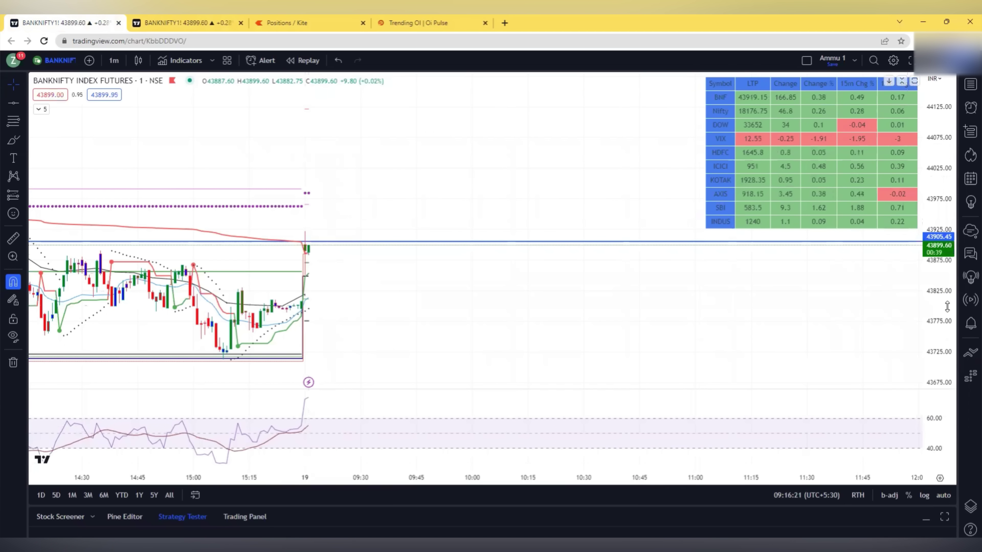
{"action": "scroll", "coordinate": [340, 287], "scroll_direction": "up", "scroll_amount": 5}
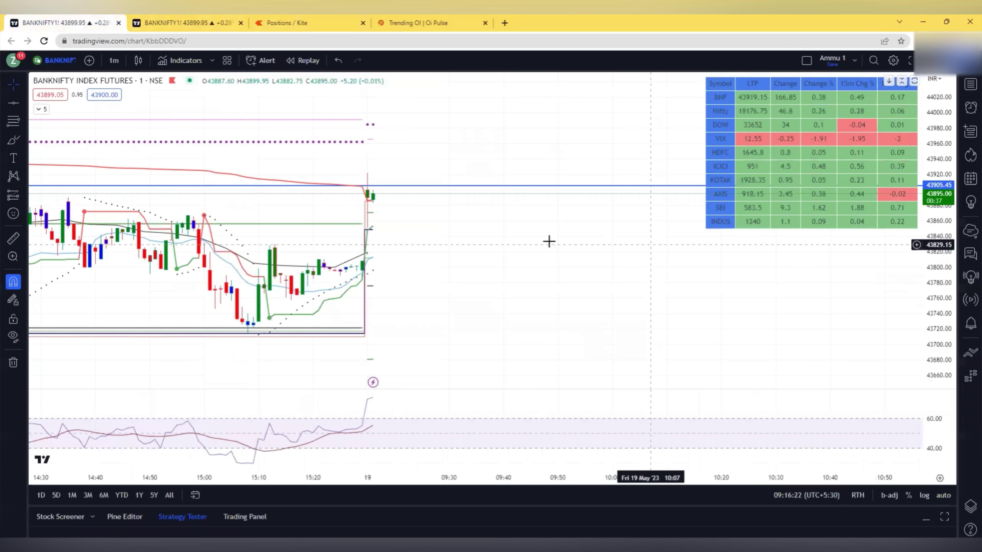
{"action": "left_click", "coordinate": [273, 23]}
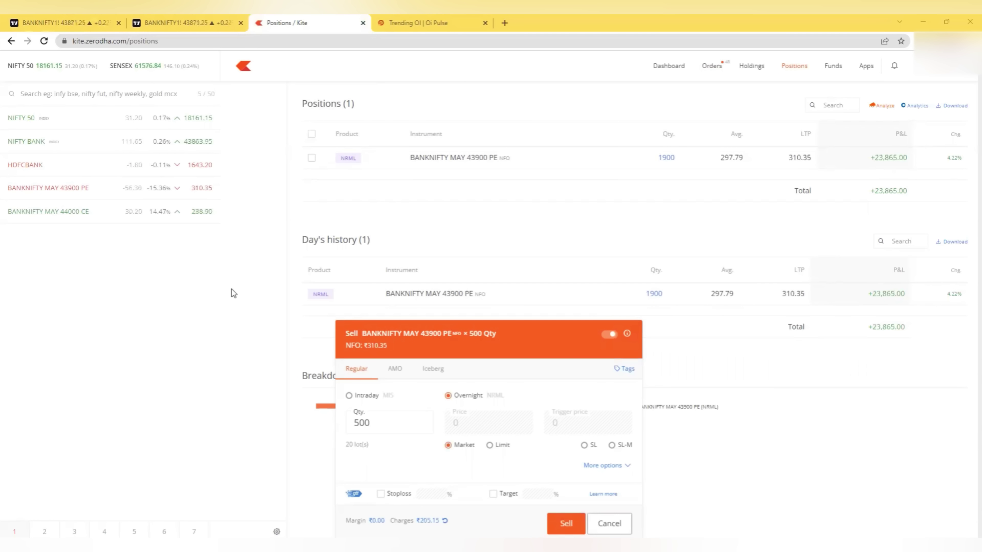
- Place the 500-qty market sell of BANKNIFTY MAY 43900 PE, filling at 312.35
{"action": "left_click", "coordinate": [193, 23]}
{"action": "left_click", "coordinate": [317, 27]}
{"action": "left_click", "coordinate": [567, 525]}
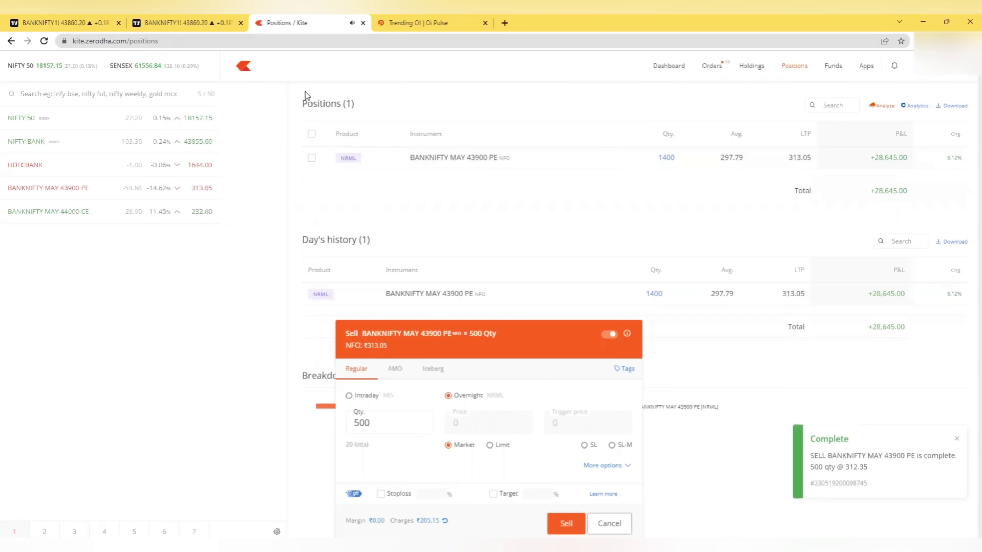
- Zoom into the opening candles on the 1-minute chart, checking Kite positions between chart views
{"action": "left_click", "coordinate": [94, 21]}
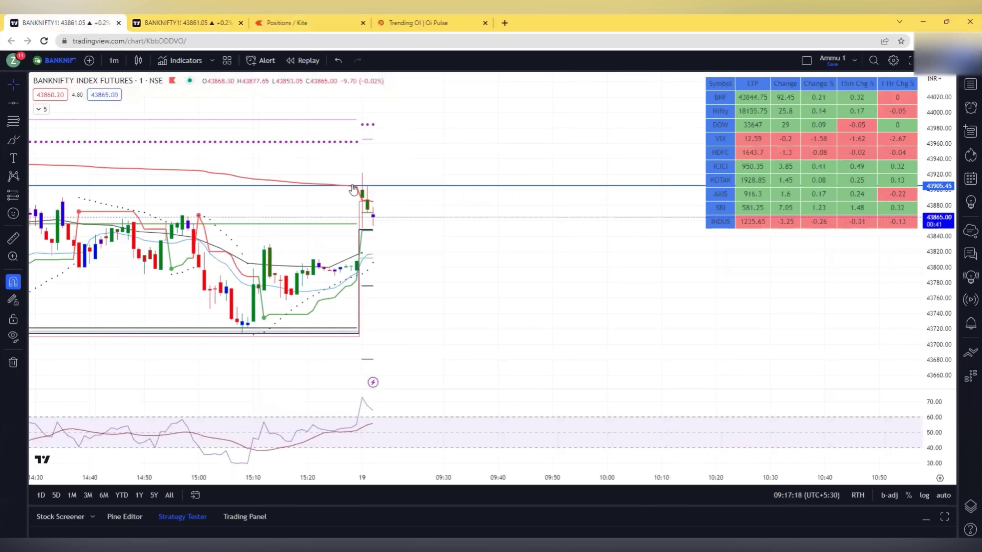
{"action": "scroll", "coordinate": [938, 313], "scroll_direction": "up", "scroll_amount": 2}
{"action": "scroll", "coordinate": [524, 294], "scroll_direction": "up", "scroll_amount": 5}
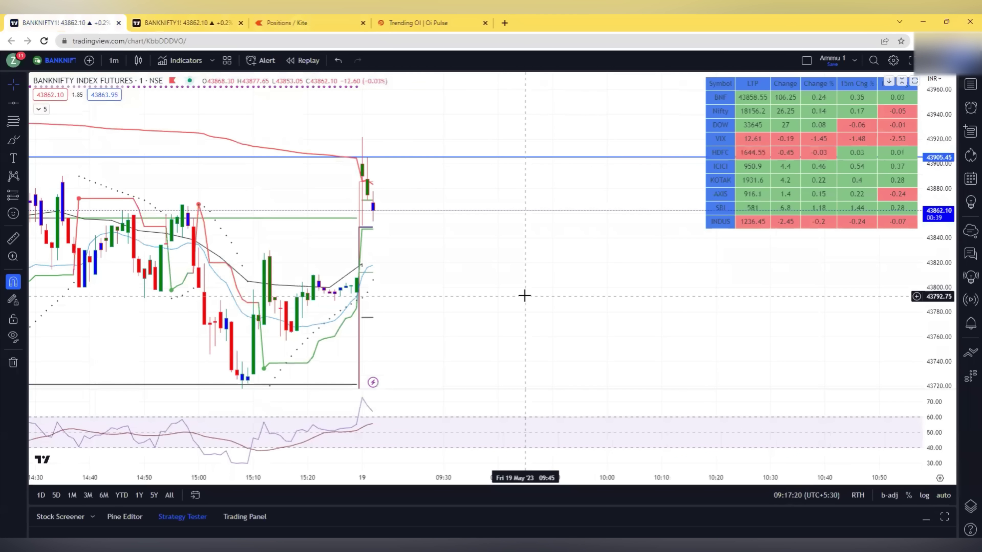
{"action": "scroll", "coordinate": [459, 274], "scroll_direction": "left", "scroll_amount": 5}
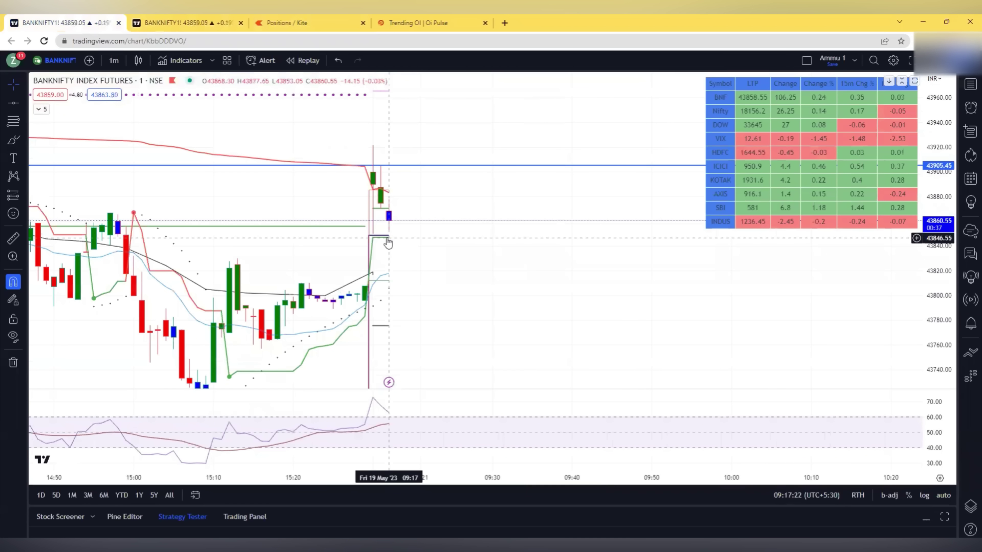
{"action": "left_click", "coordinate": [312, 24]}
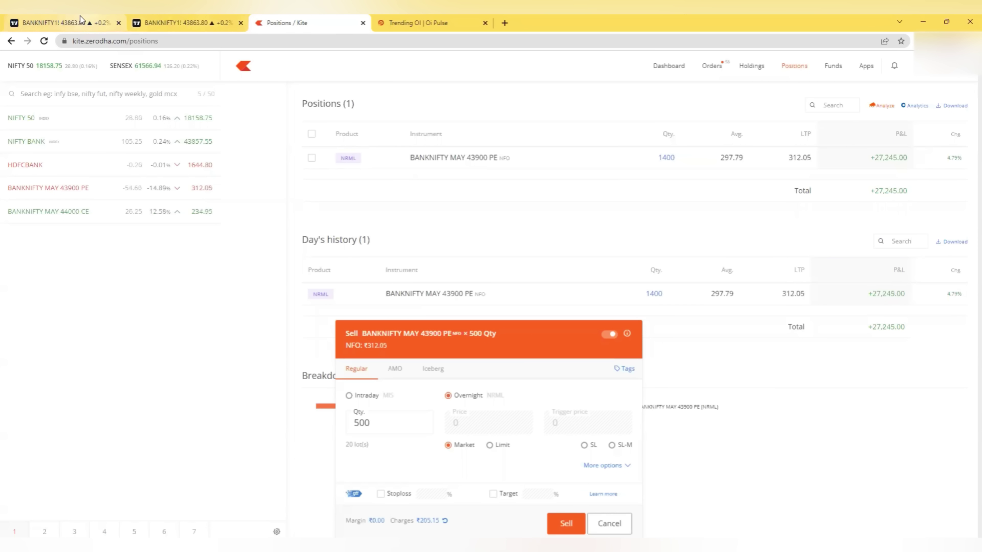
{"action": "mouse_move", "coordinate": [190, 133]}
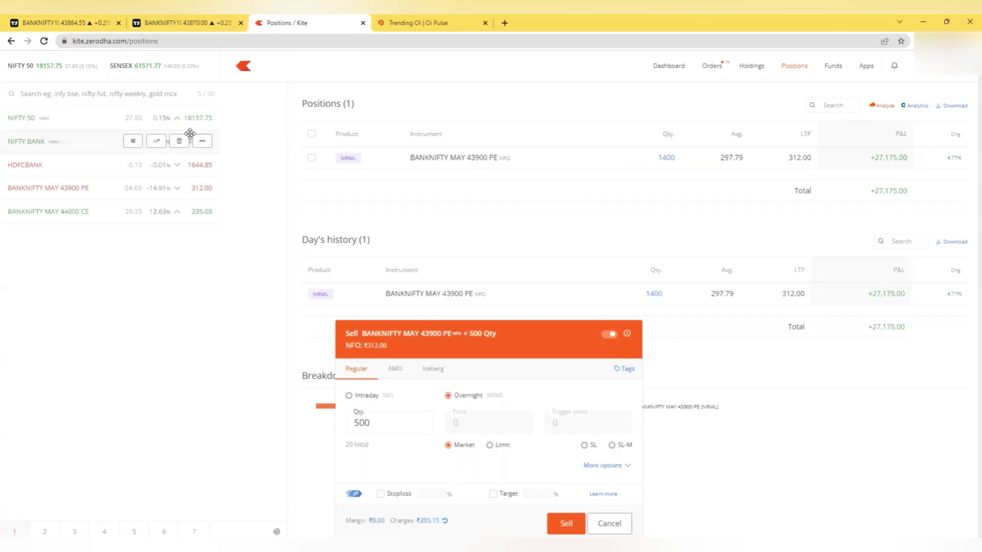
{"action": "left_click", "coordinate": [77, 26]}
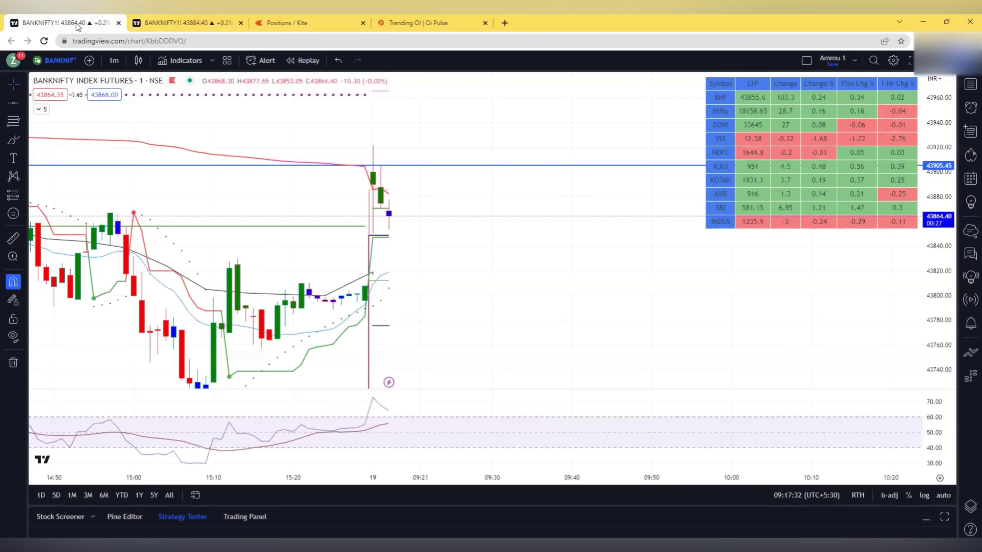
{"action": "left_click", "coordinate": [309, 25]}
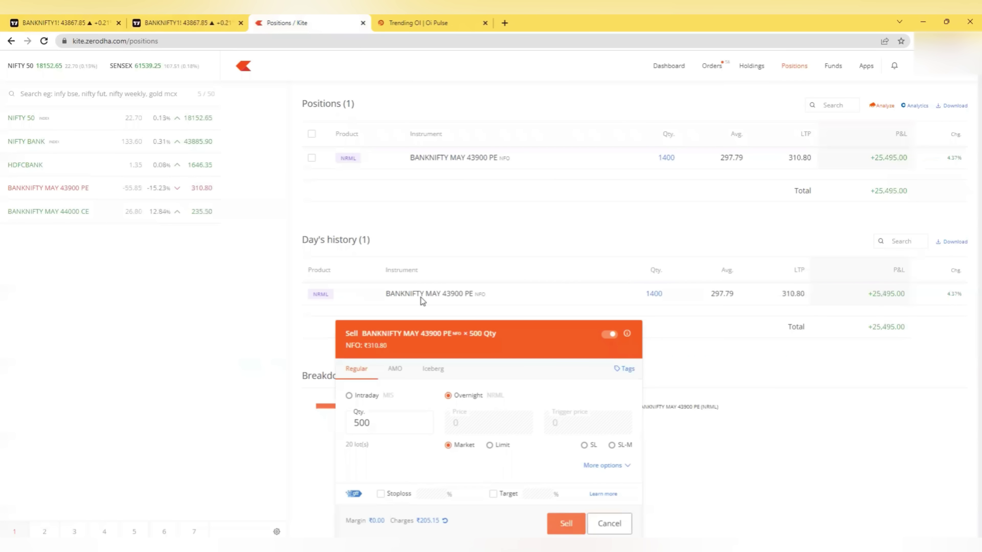
{"action": "left_click", "coordinate": [154, 21]}
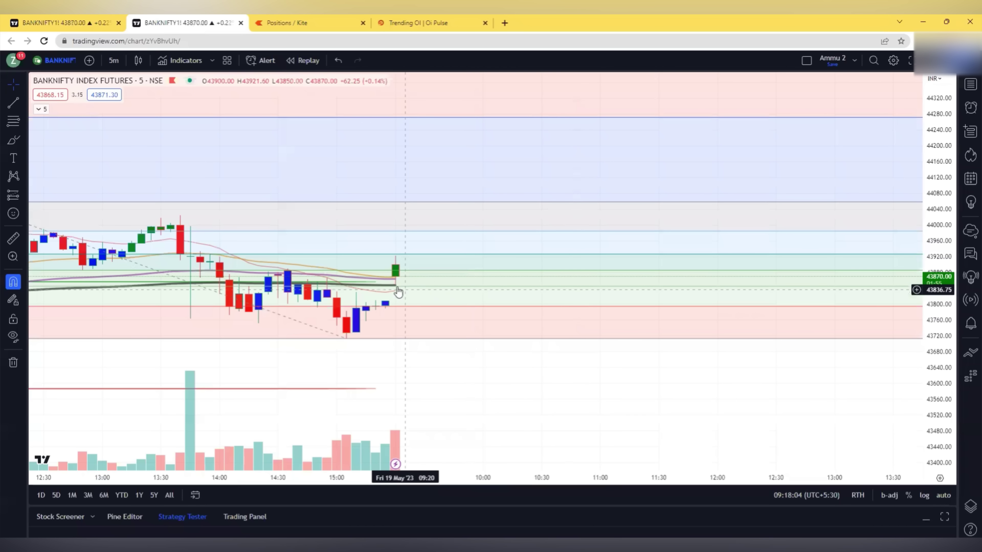
{"action": "key", "text": "ctrl+1"}
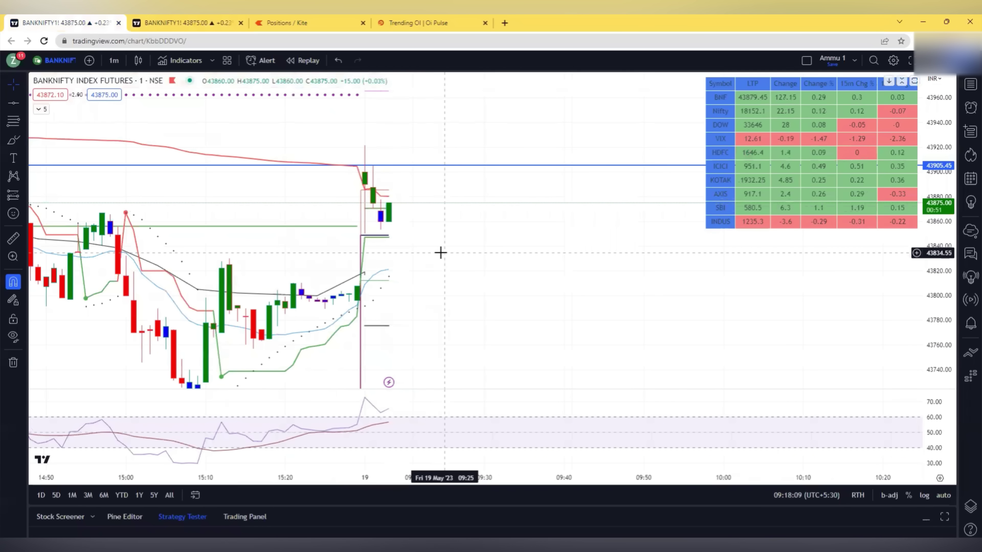
- Buy another 500 of the 43900 PE, raising the position to 1900 at 299.28 average
{"action": "left_click", "coordinate": [312, 24]}
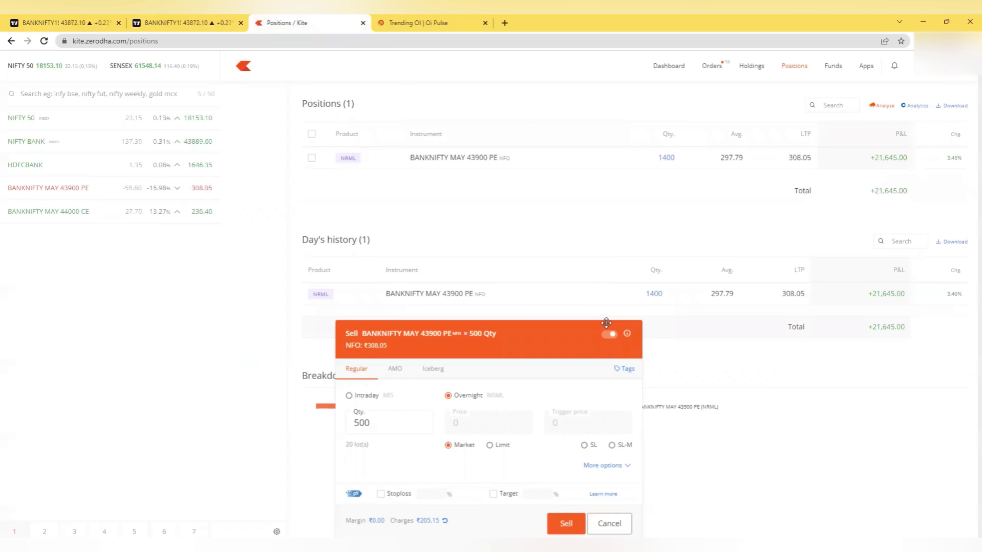
{"action": "left_click", "coordinate": [610, 334]}
{"action": "left_click", "coordinate": [568, 524]}
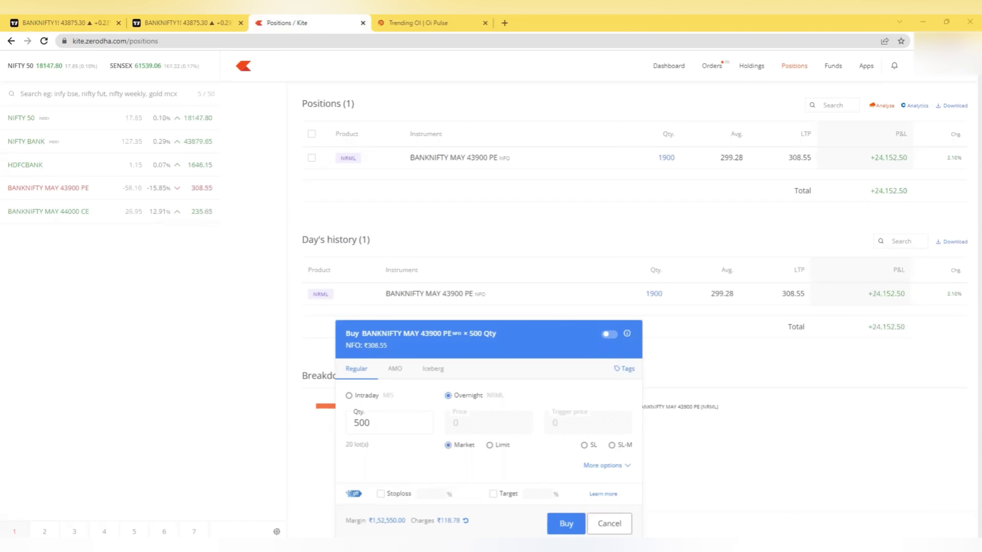
- After checking the 1-minute chart, switch the 500-qty order back to Sell
{"action": "left_click", "coordinate": [79, 23]}
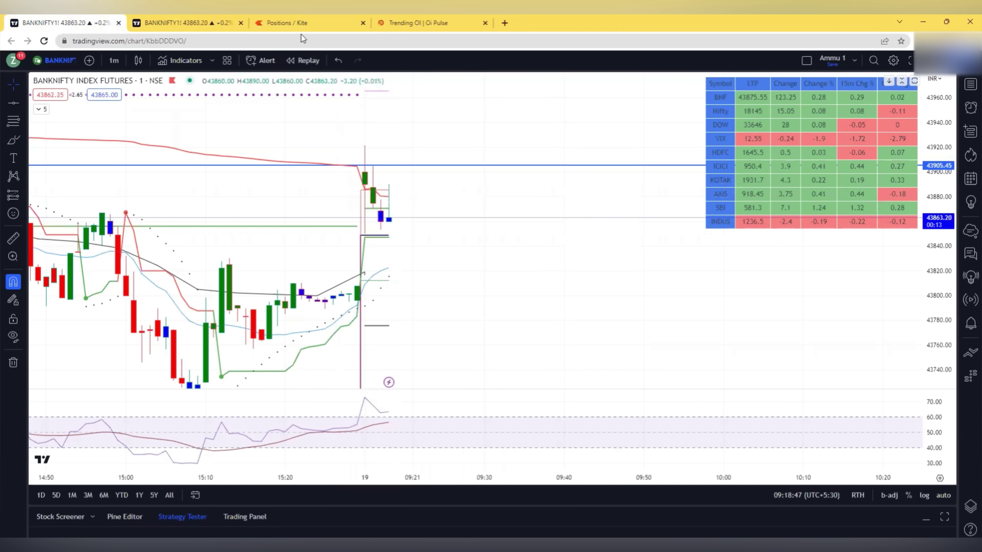
{"action": "left_click", "coordinate": [299, 24]}
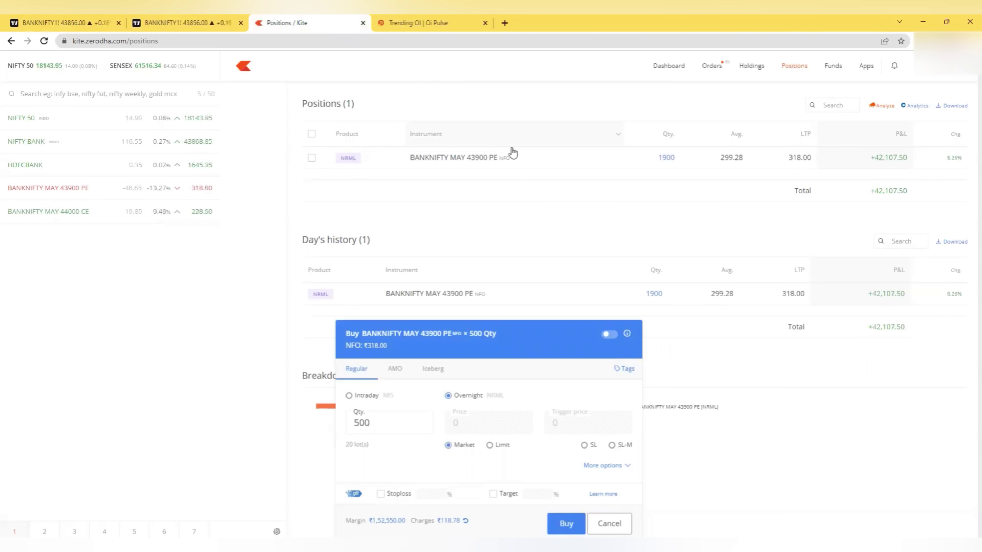
{"action": "left_click", "coordinate": [610, 334]}
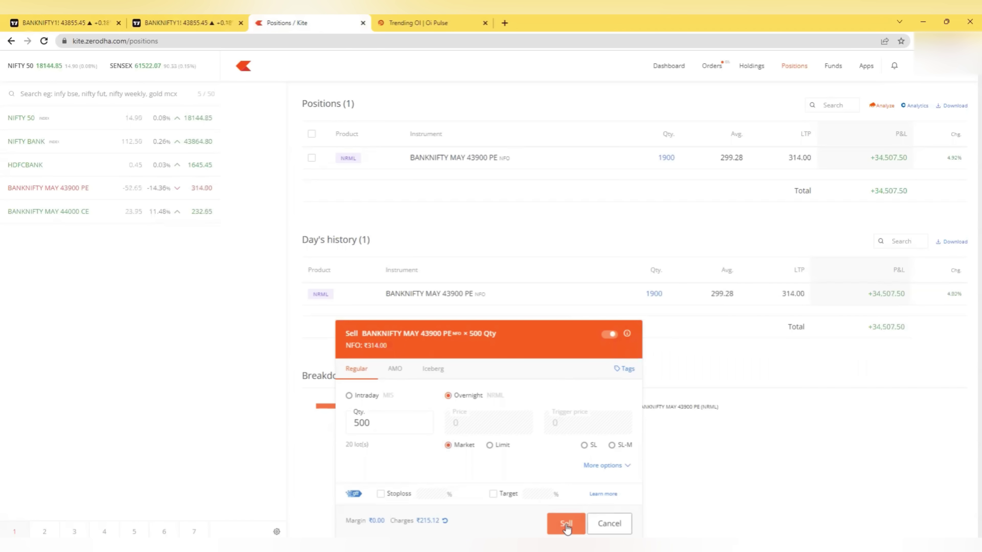
- Review the 1-minute and 5-minute charts, then sell 500 of the 43900 PE at 314.5
{"action": "key", "text": "ctrl+1"}
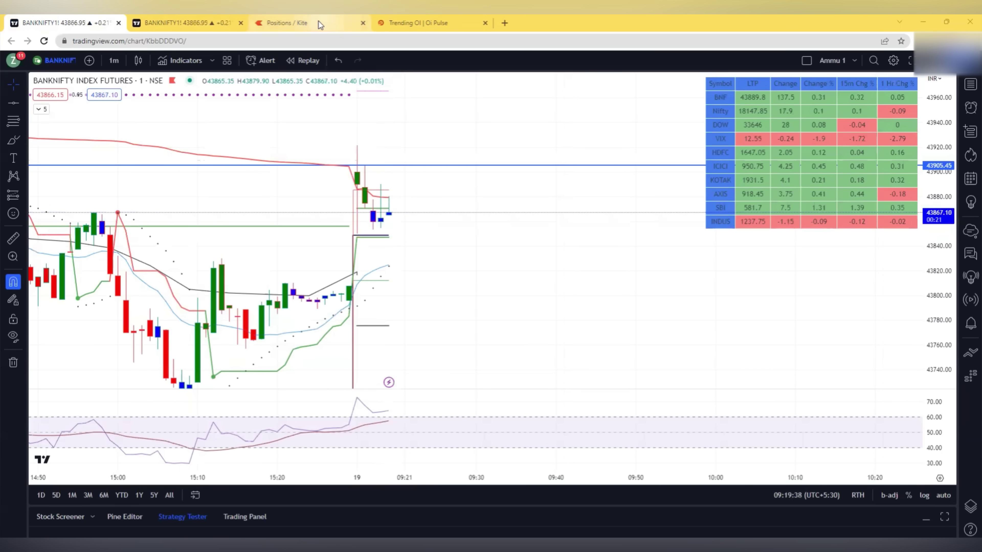
{"action": "left_click", "coordinate": [309, 24]}
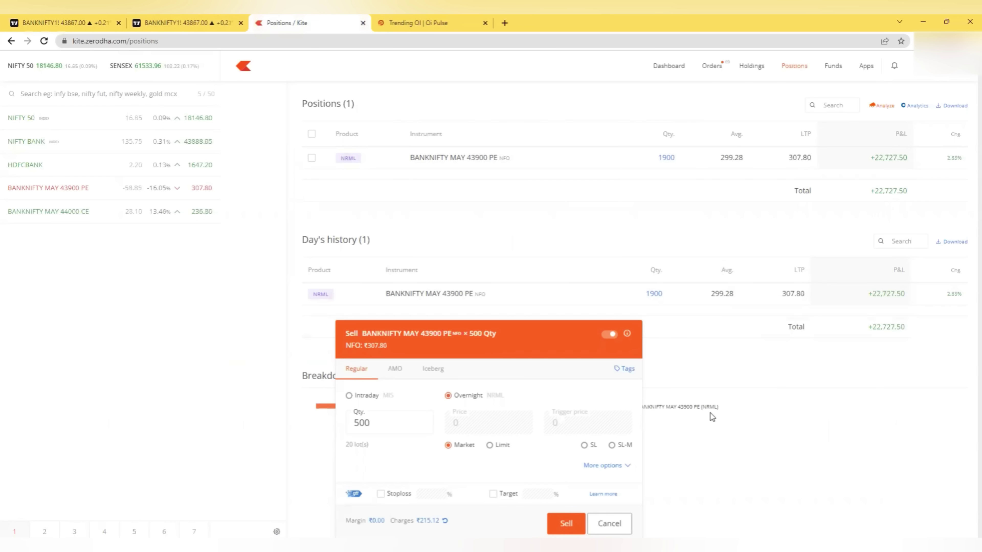
{"action": "left_click", "coordinate": [183, 22]}
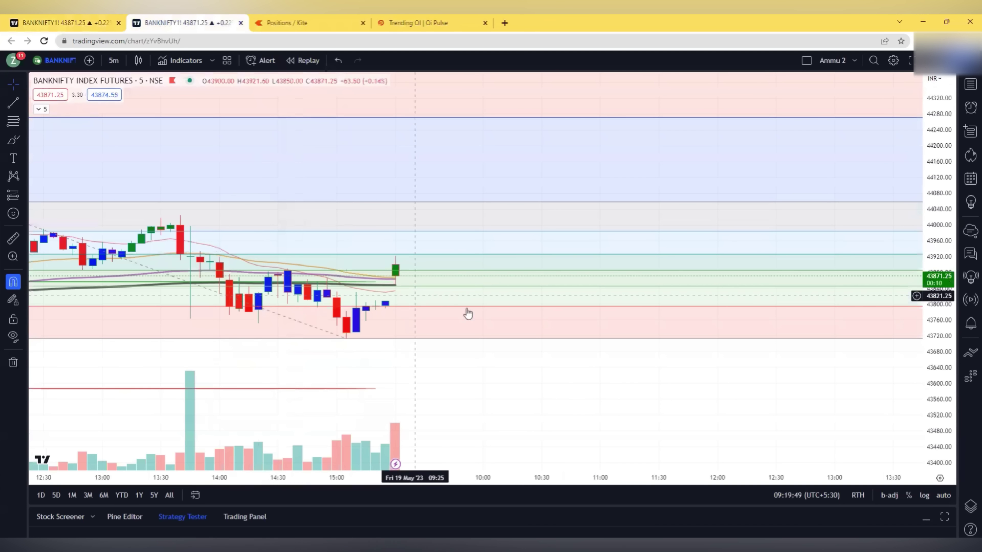
{"action": "scroll", "coordinate": [456, 283], "scroll_direction": "up", "scroll_amount": 2}
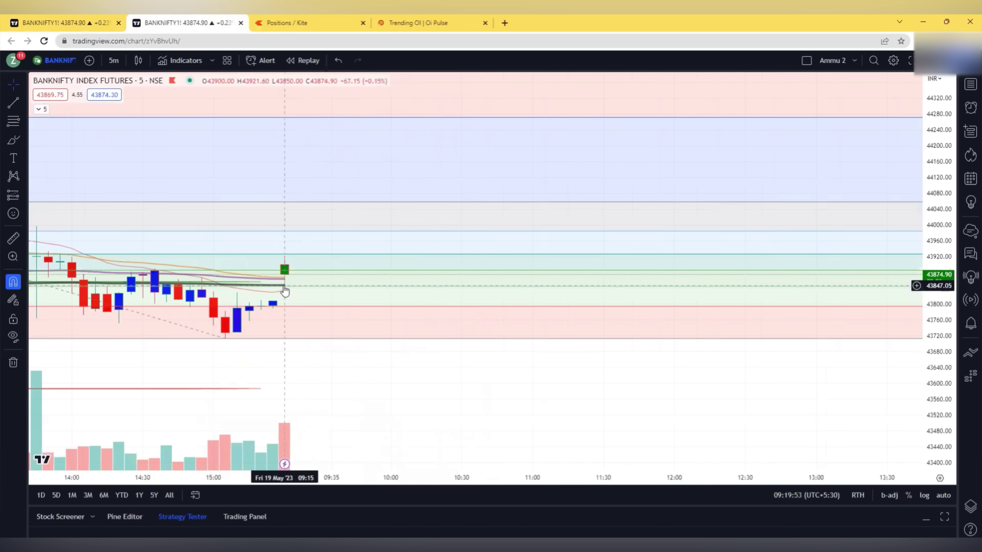
{"action": "left_click", "coordinate": [70, 22]}
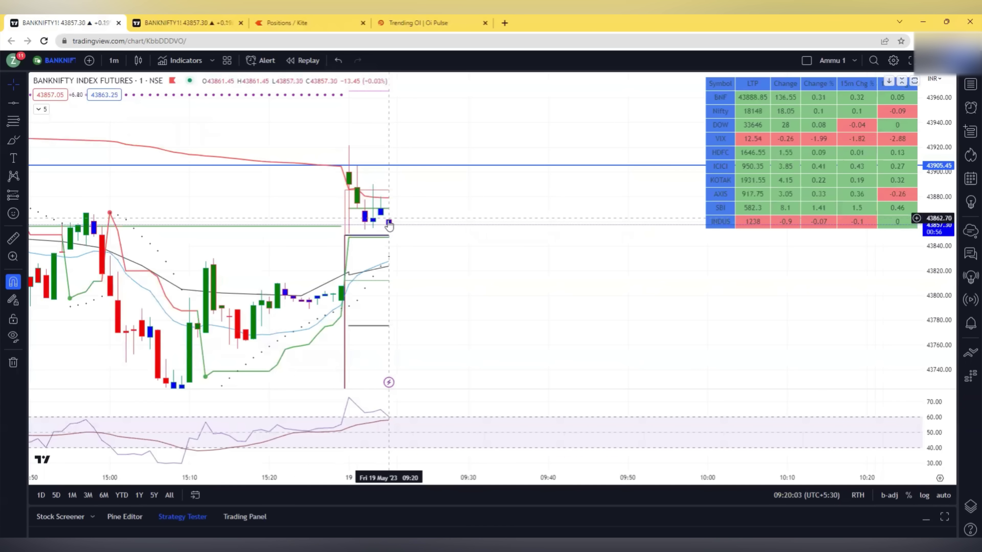
{"action": "left_click", "coordinate": [323, 19]}
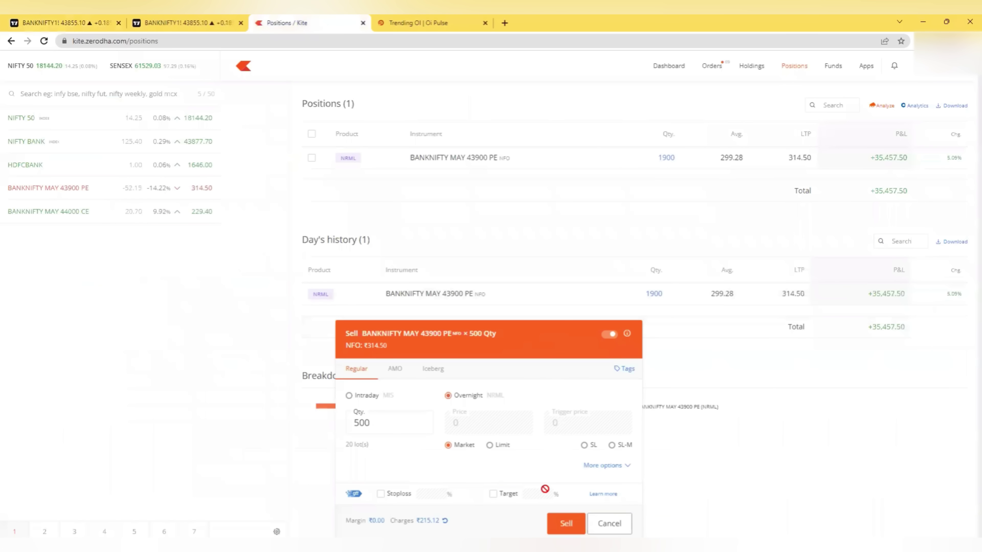
{"action": "left_click", "coordinate": [561, 521]}
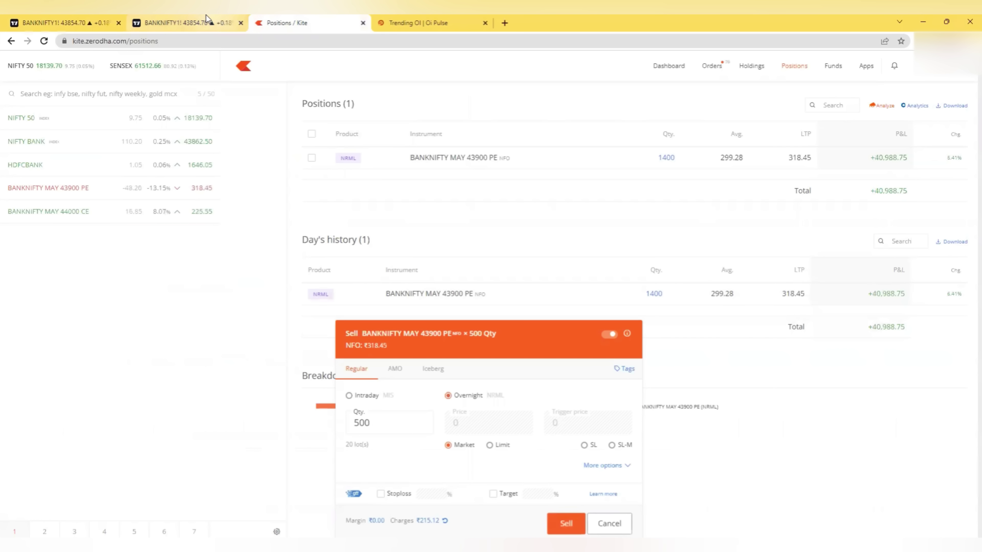
- Sell another 500 units of the BANKNIFTY MAY 43900 PE, then check the 1-minute chart
{"action": "left_click", "coordinate": [567, 526]}
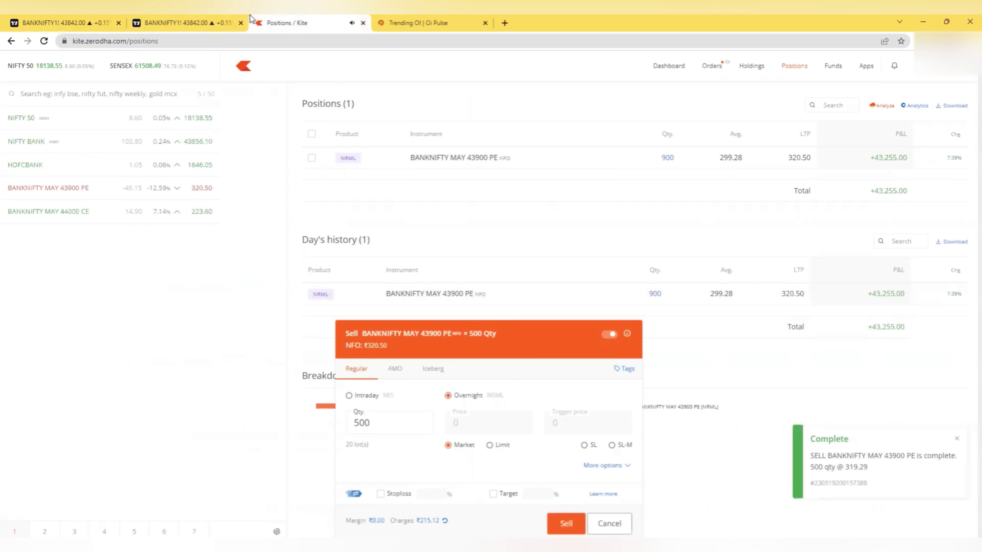
{"action": "left_click", "coordinate": [208, 23]}
{"action": "left_click", "coordinate": [74, 23]}
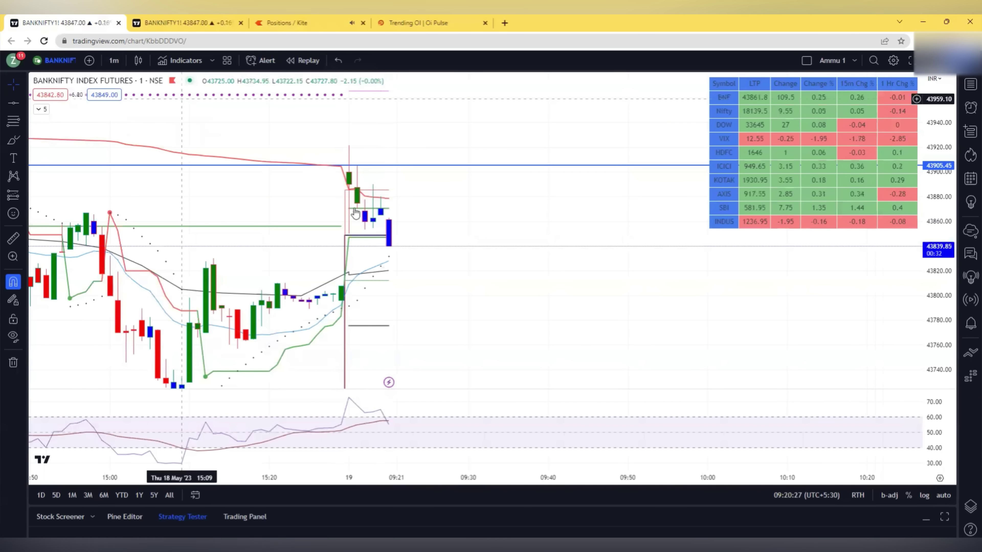
{"action": "left_click", "coordinate": [336, 26]}
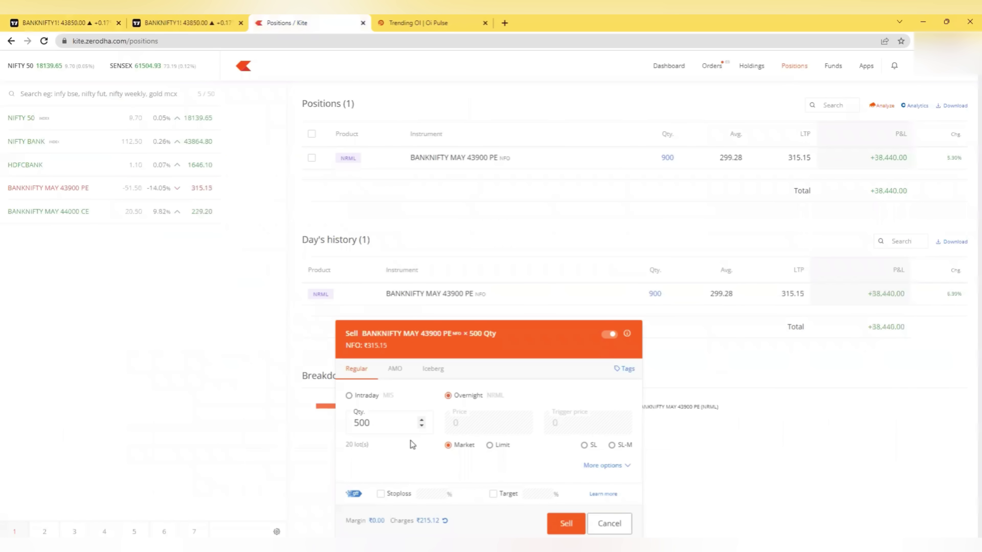
- Sell a further 500 units, leaving 400 open, while watching the 5- and 1-minute charts
{"action": "left_click", "coordinate": [559, 524]}
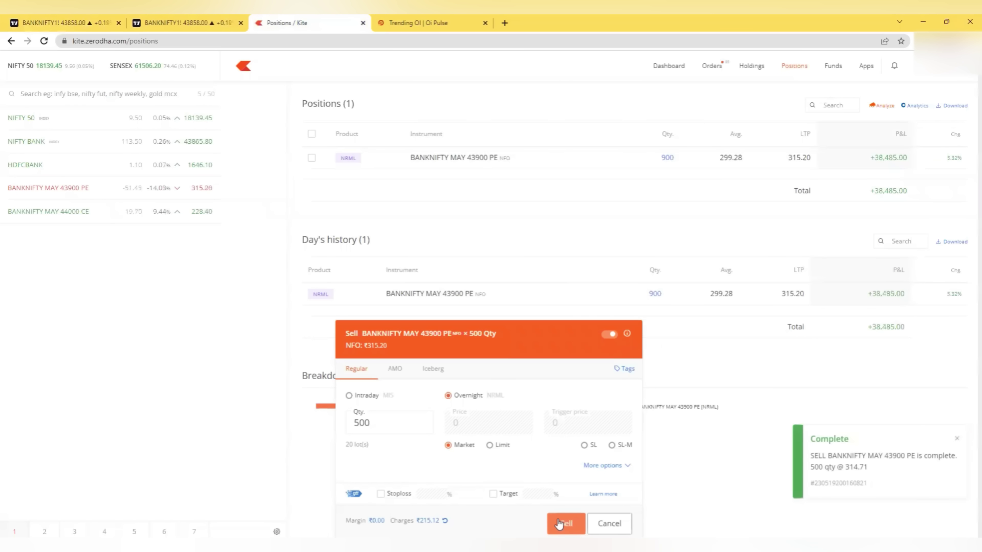
{"action": "left_click", "coordinate": [145, 25]}
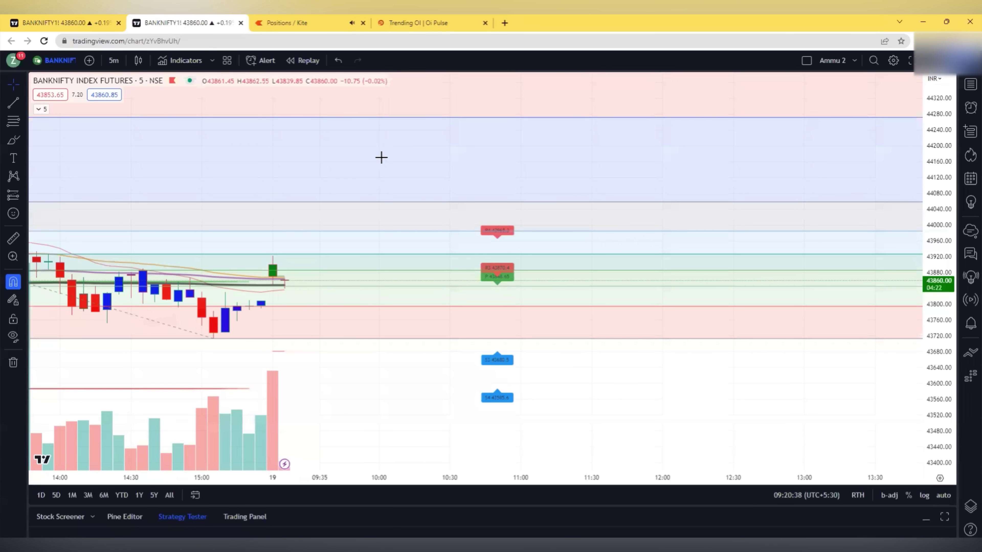
{"action": "key", "text": "ctrl+shift+Tab"}
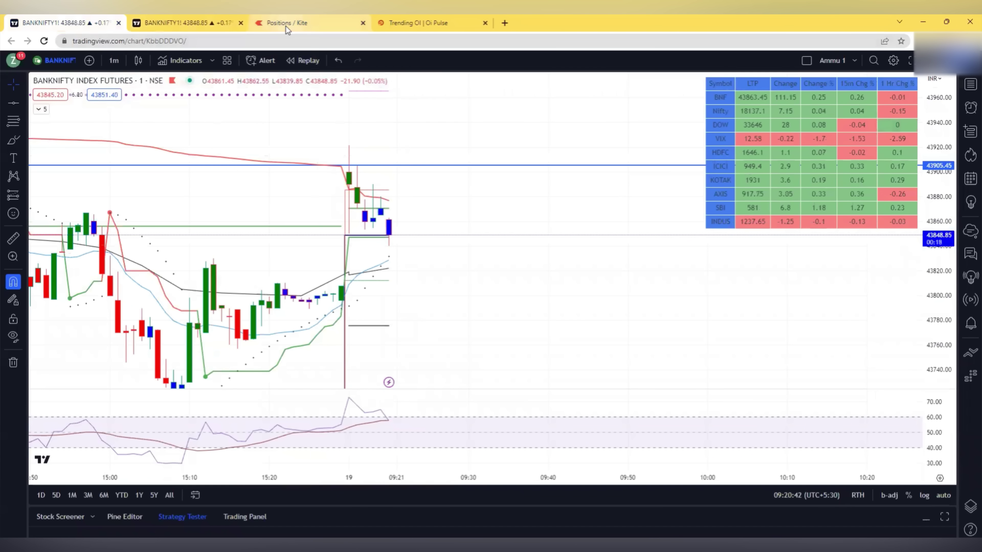
{"action": "left_click", "coordinate": [285, 26]}
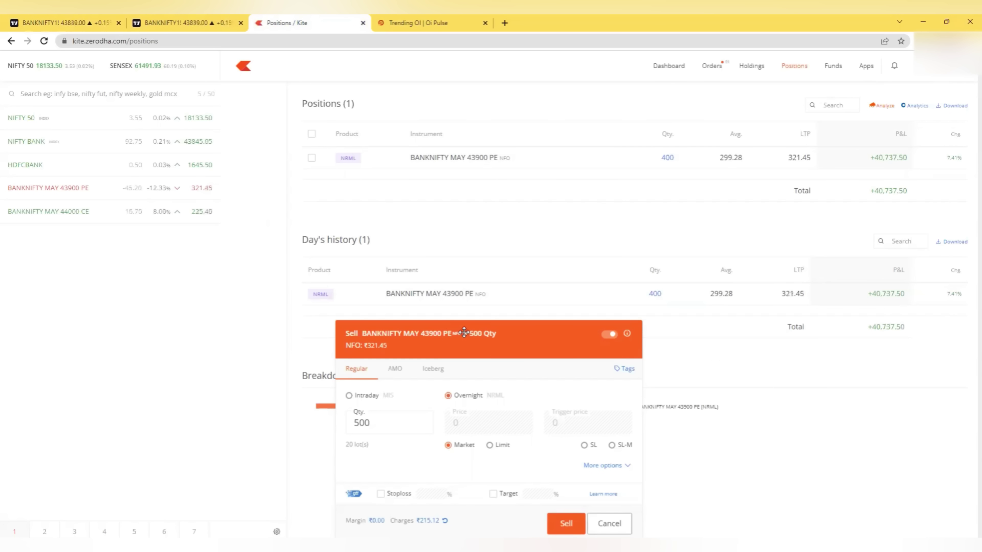
{"action": "left_click", "coordinate": [184, 23]}
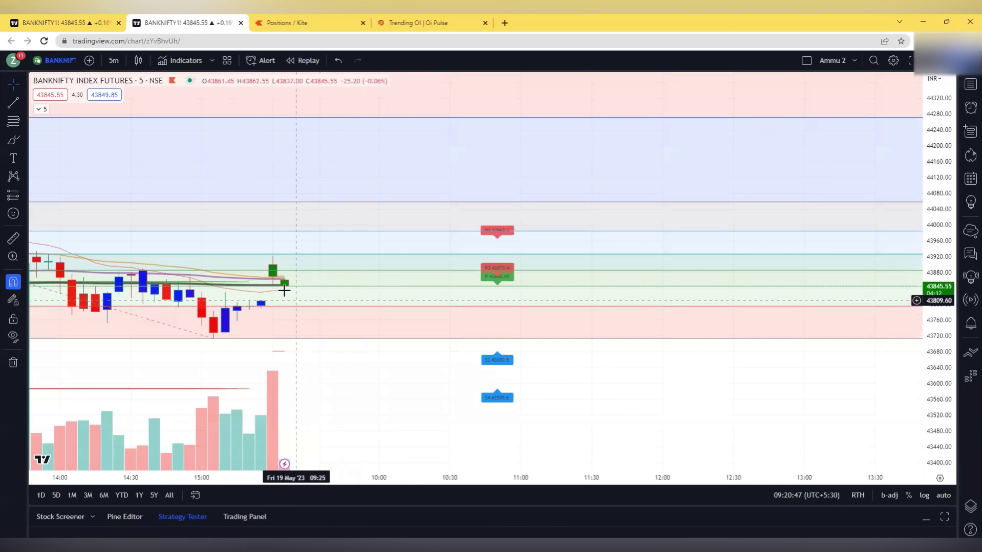
{"action": "left_click", "coordinate": [50, 24]}
{"action": "left_click", "coordinate": [284, 23]}
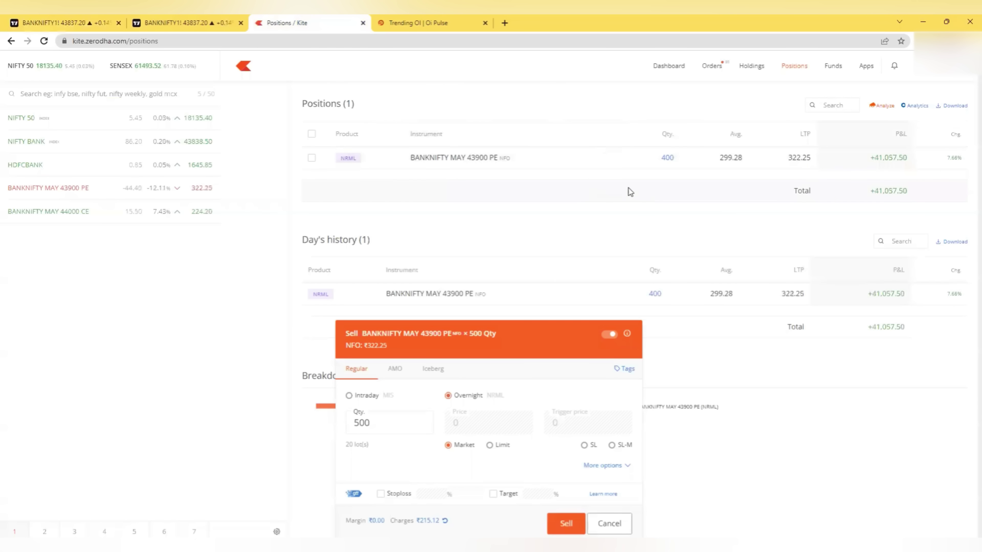
- Sell the last 400 units, which fill at 323.7
{"action": "left_click_drag", "start_coordinate": [381, 422], "coordinate": [306, 426]}
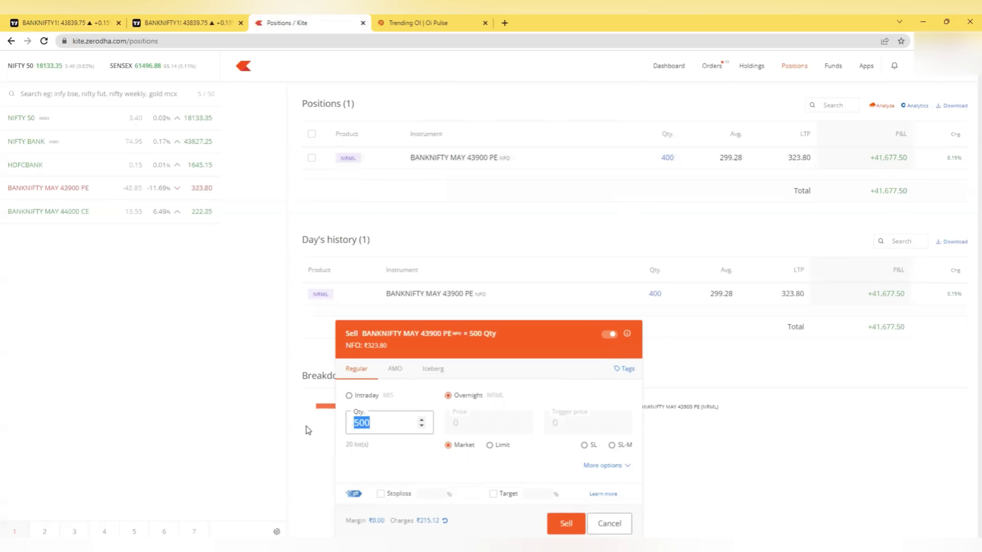
{"action": "type", "text": "400"}
{"action": "key", "text": "Return"}
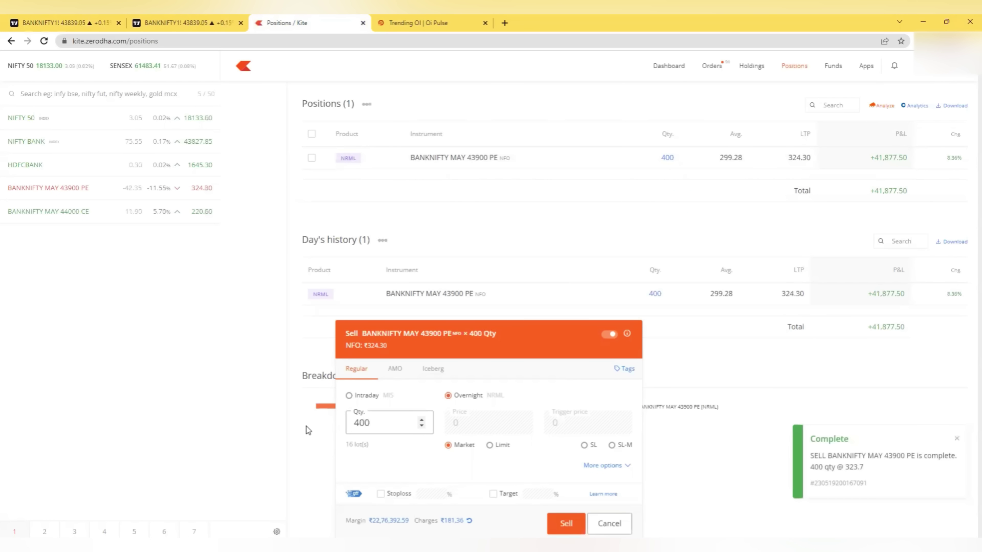
{"action": "left_click", "coordinate": [893, 196]}
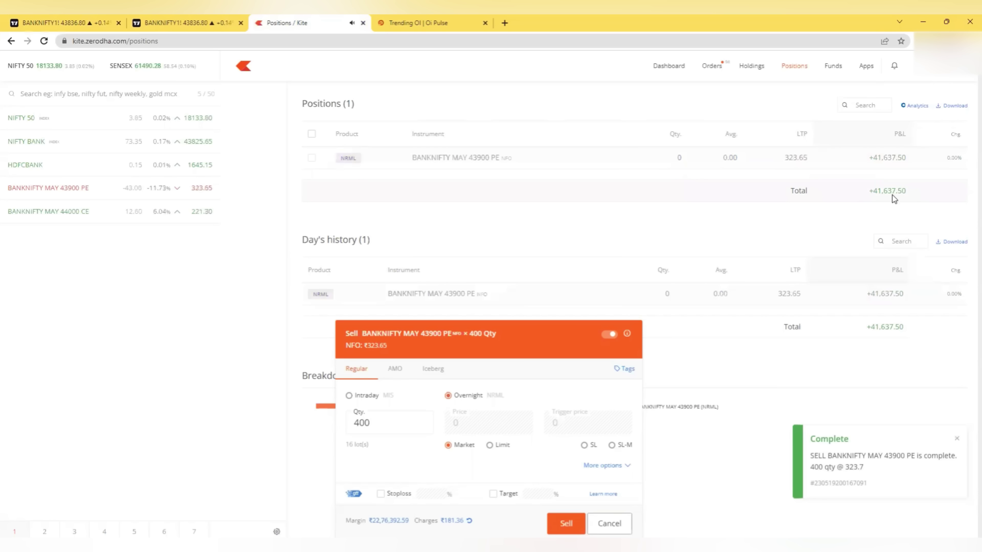
- Open the executed orders list and close the leftover sell order window
{"action": "left_click", "coordinate": [712, 66]}
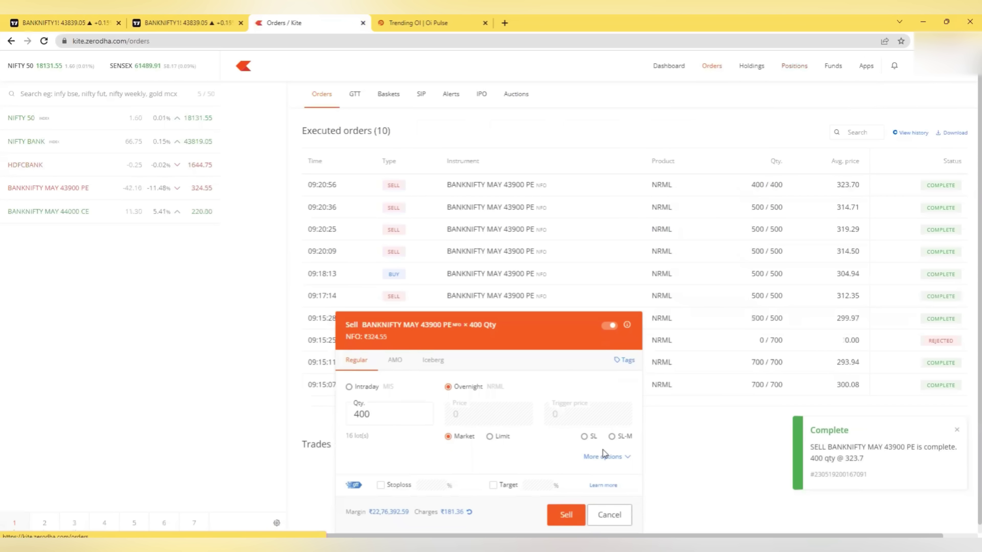
{"action": "left_click", "coordinate": [610, 523]}
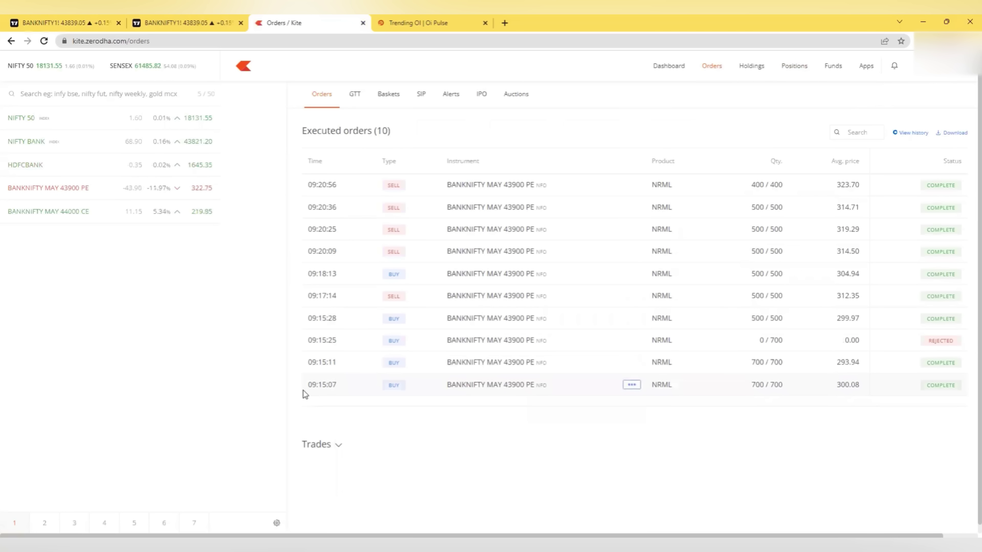
{"action": "left_click_drag", "start_coordinate": [303, 390], "coordinate": [339, 386]}
{"action": "left_click", "coordinate": [313, 186]}
{"action": "left_click_drag", "start_coordinate": [308, 185], "coordinate": [331, 185]}
- Compare the 293.94 average buy and 323.70 average sell prices, then return to positions
{"action": "left_click", "coordinate": [795, 68]}
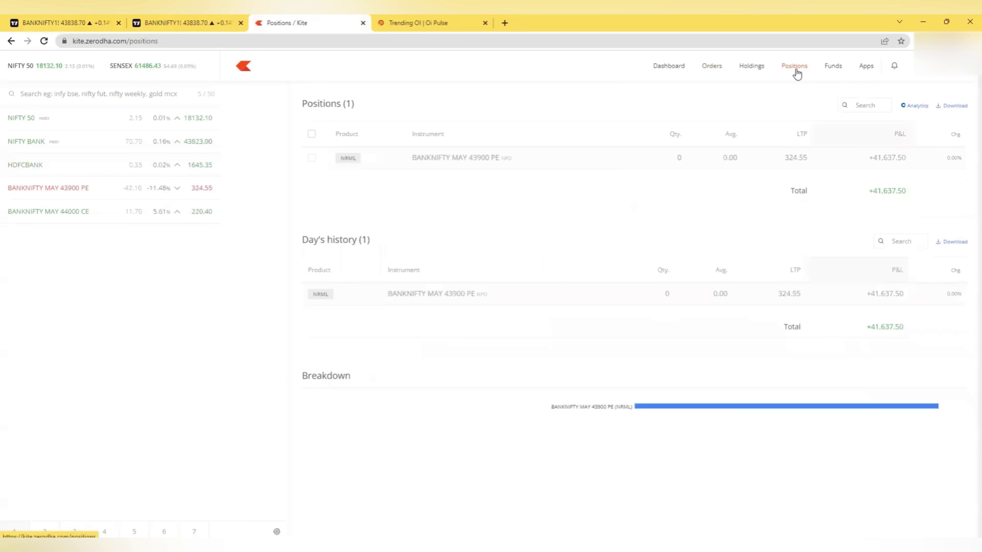
{"action": "left_click", "coordinate": [712, 66]}
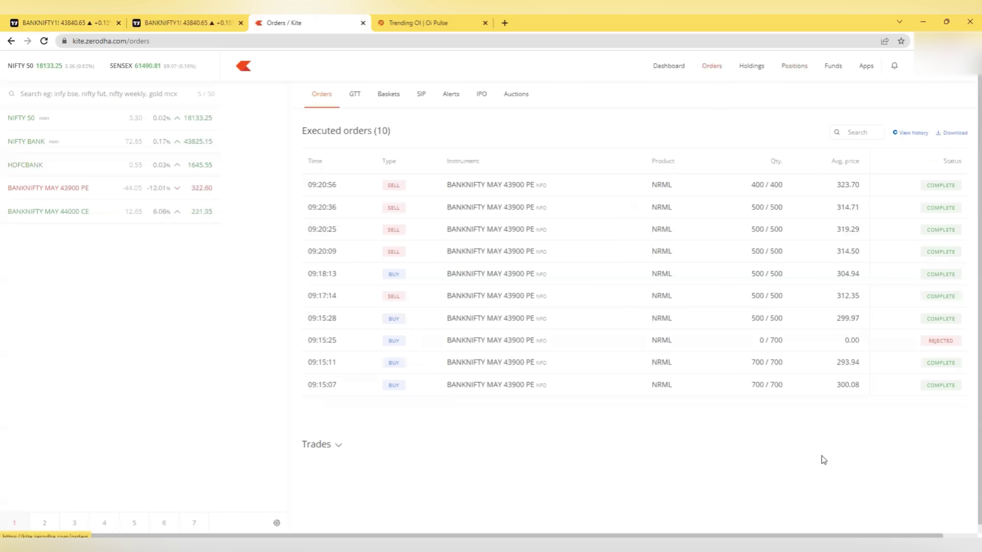
{"action": "double_click", "coordinate": [848, 362]}
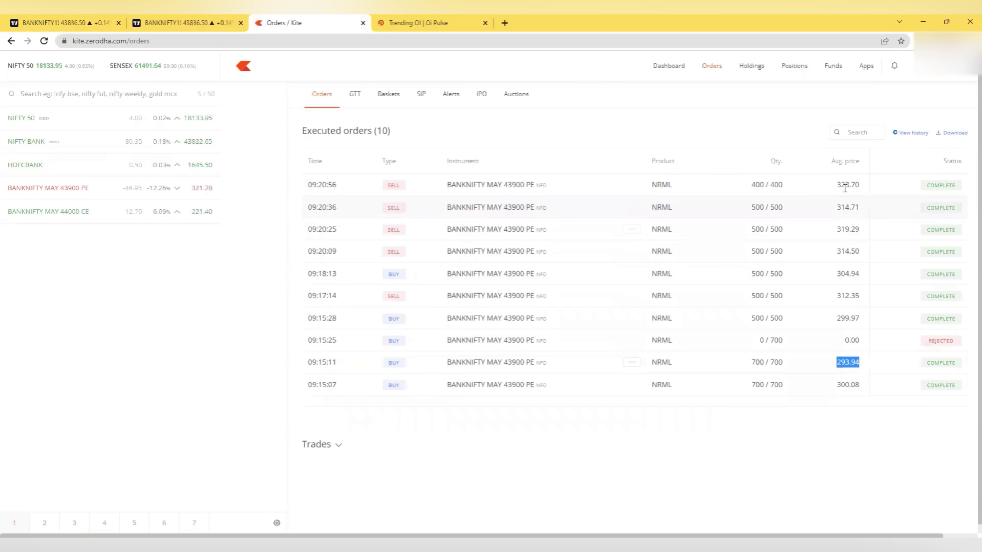
{"action": "left_click_drag", "start_coordinate": [836, 185], "coordinate": [850, 186]}
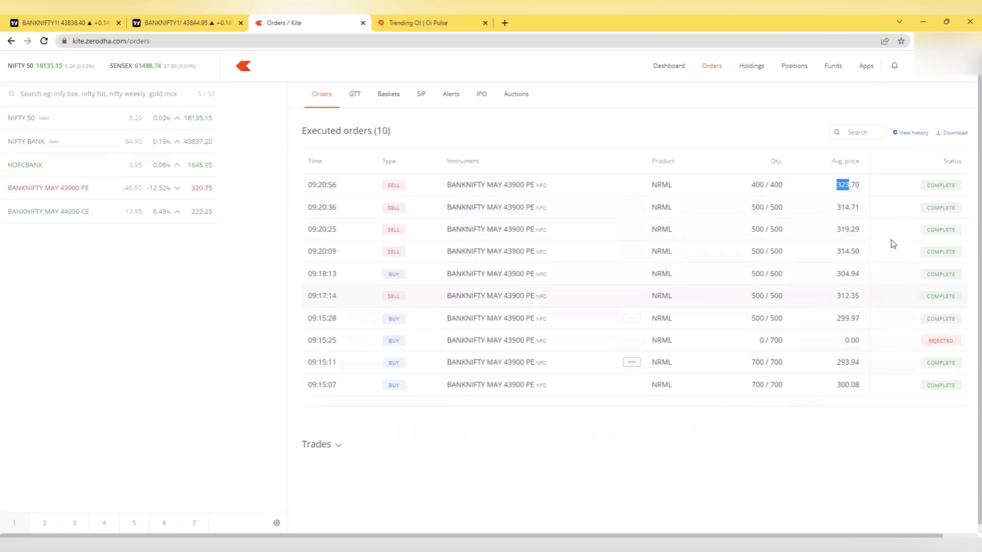
{"action": "left_click", "coordinate": [794, 67]}
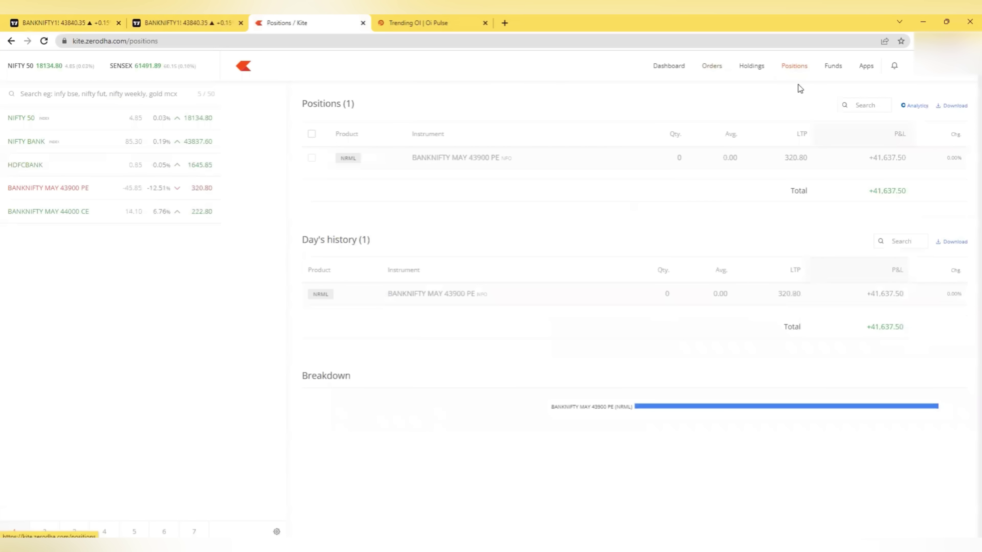
- Buy BANKNIFTY MAY 44000 CE in 900-quantity orders after checking the 5- and 1-minute charts
{"action": "left_click", "coordinate": [185, 23]}
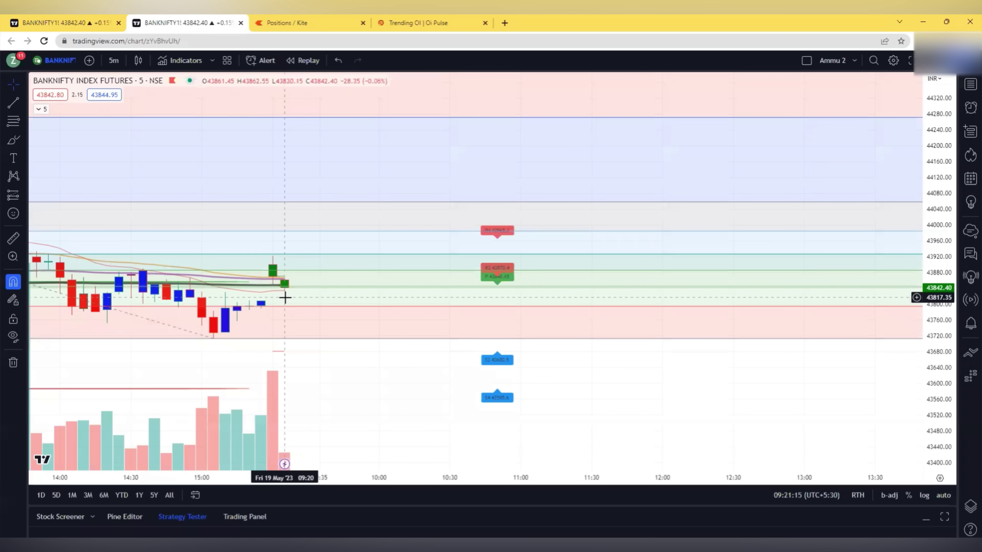
{"action": "key", "text": "ctrl+shift+Tab"}
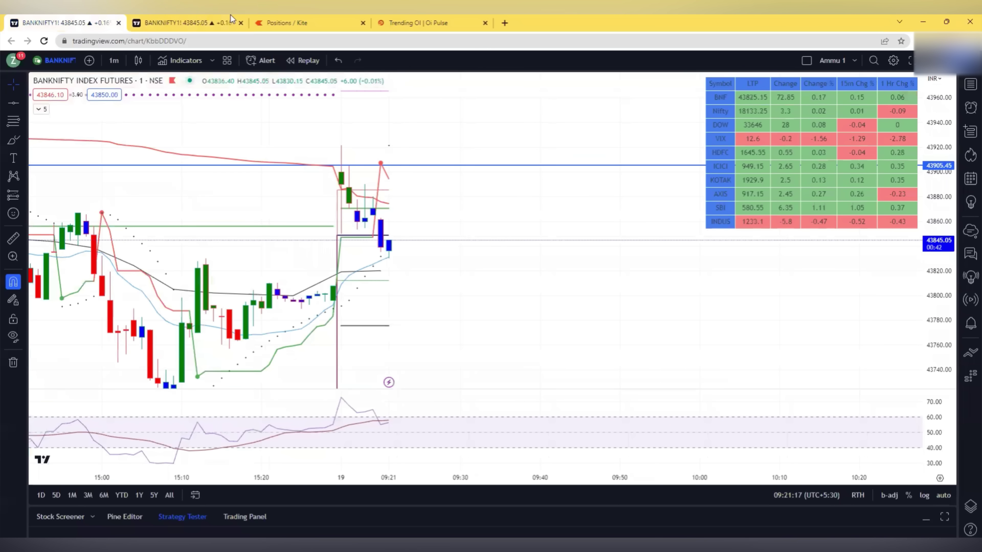
{"action": "left_click", "coordinate": [284, 23]}
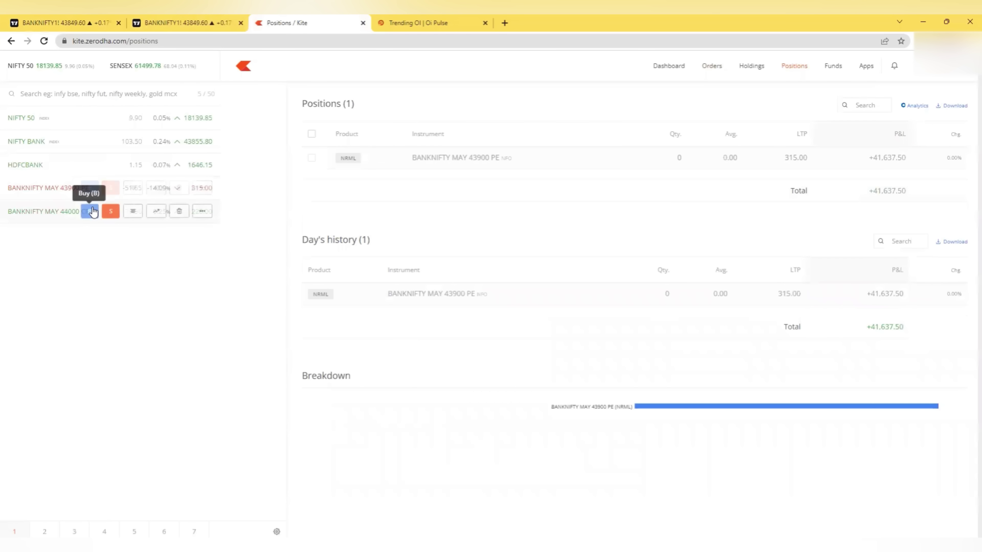
{"action": "left_click", "coordinate": [90, 211]}
{"action": "type", "text": "900"}
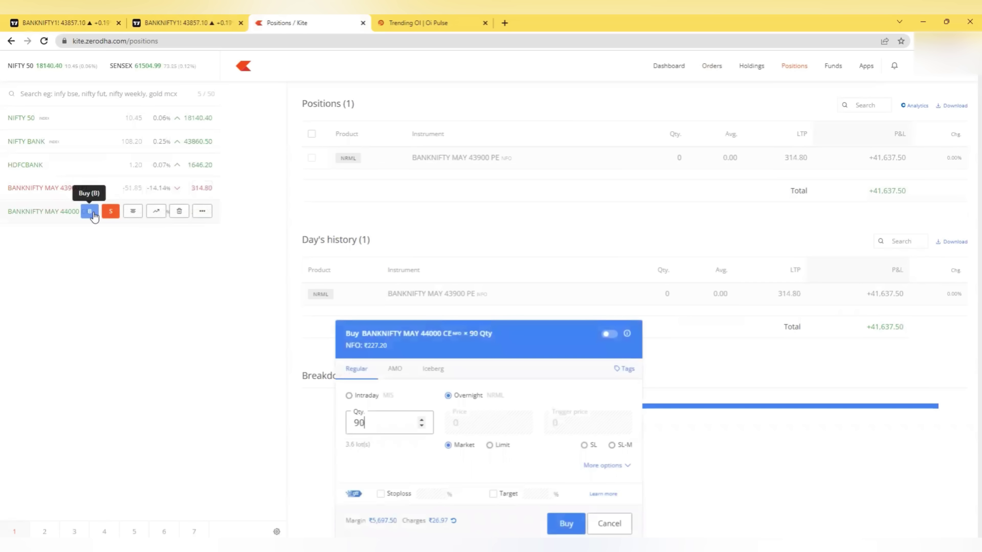
{"action": "key", "text": "Return"}
{"action": "key", "text": "Return"}
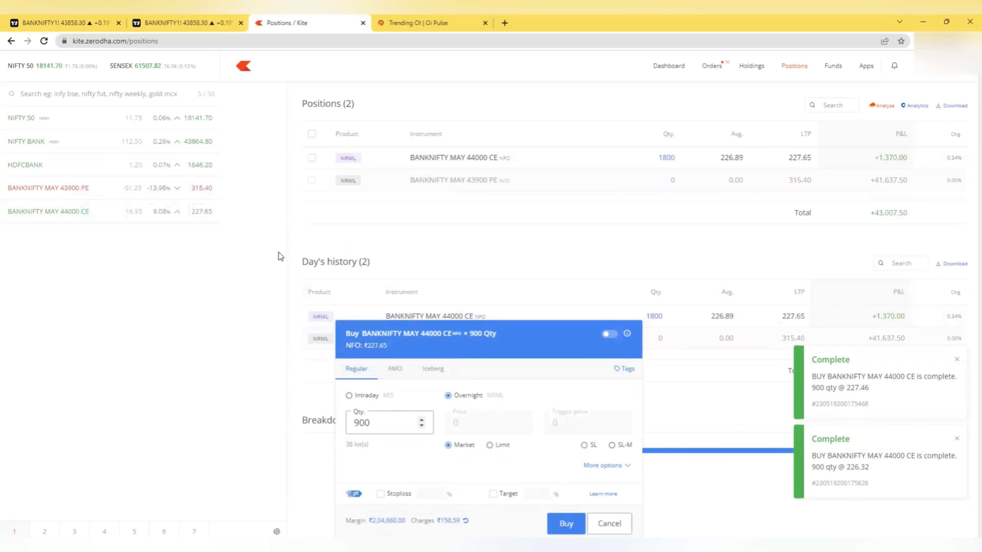
- Review the BANKNIFTY charts, then switch the order window to a 900-quantity sell
{"action": "left_click", "coordinate": [193, 18]}
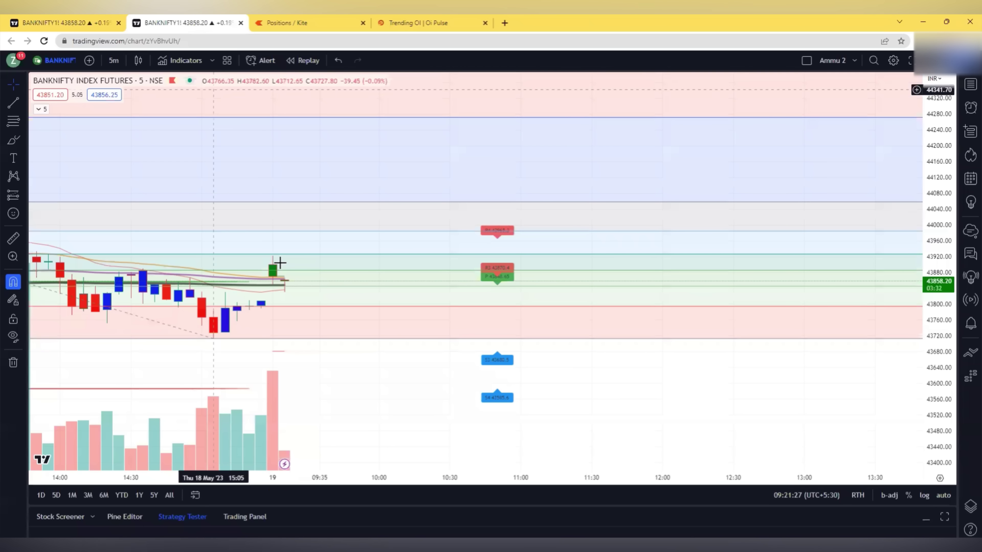
{"action": "left_click", "coordinate": [79, 29]}
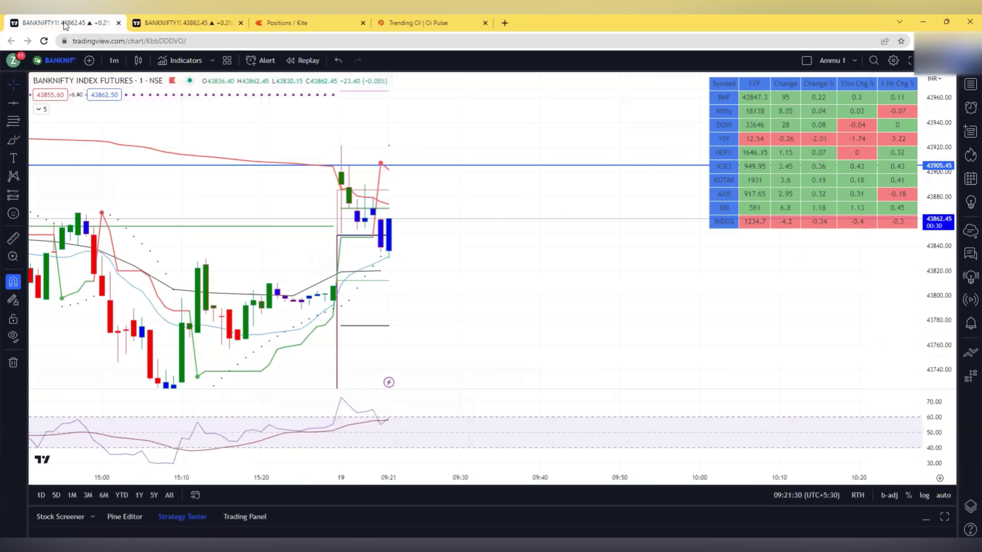
{"action": "left_click", "coordinate": [294, 23]}
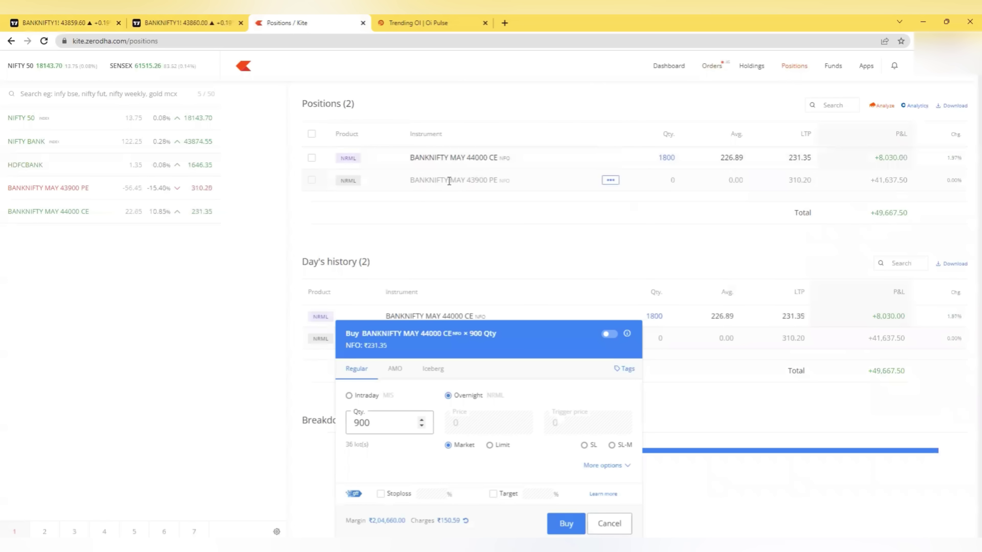
{"action": "left_click", "coordinate": [607, 335]}
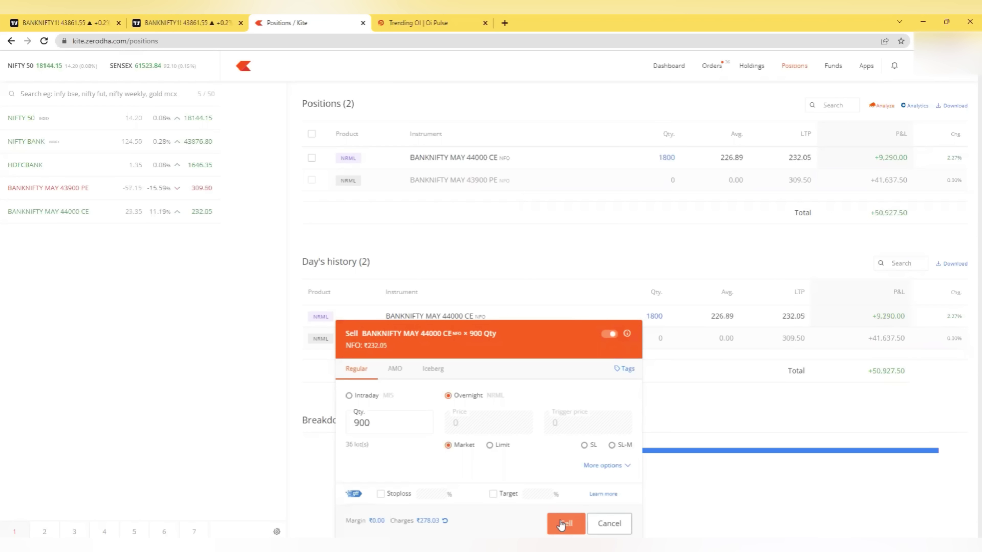
- Place two 900-quantity limit sells on the 44000 CE at 235 and 238
{"action": "left_click", "coordinate": [490, 444]}
{"action": "left_click_drag", "start_coordinate": [479, 424], "coordinate": [462, 431]}
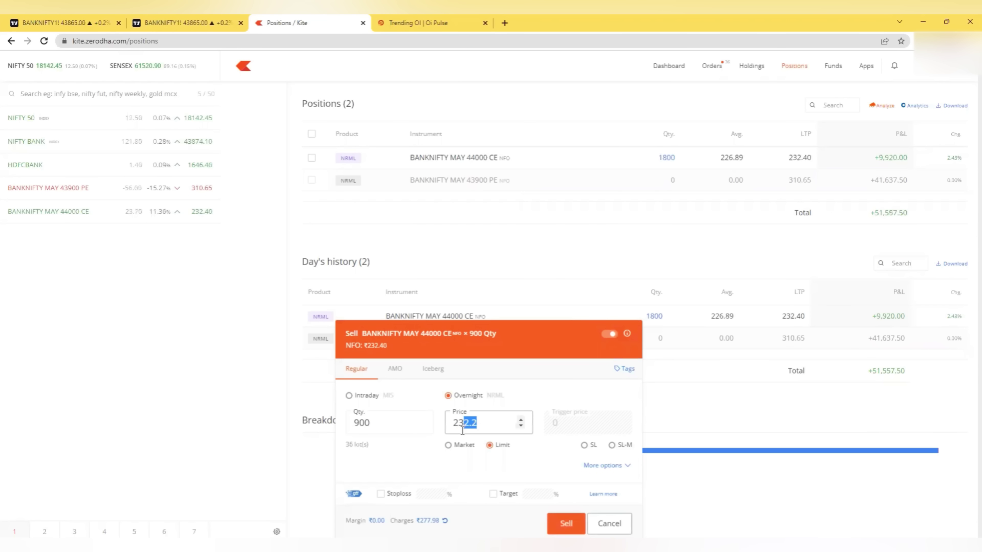
{"action": "key", "text": "Return"}
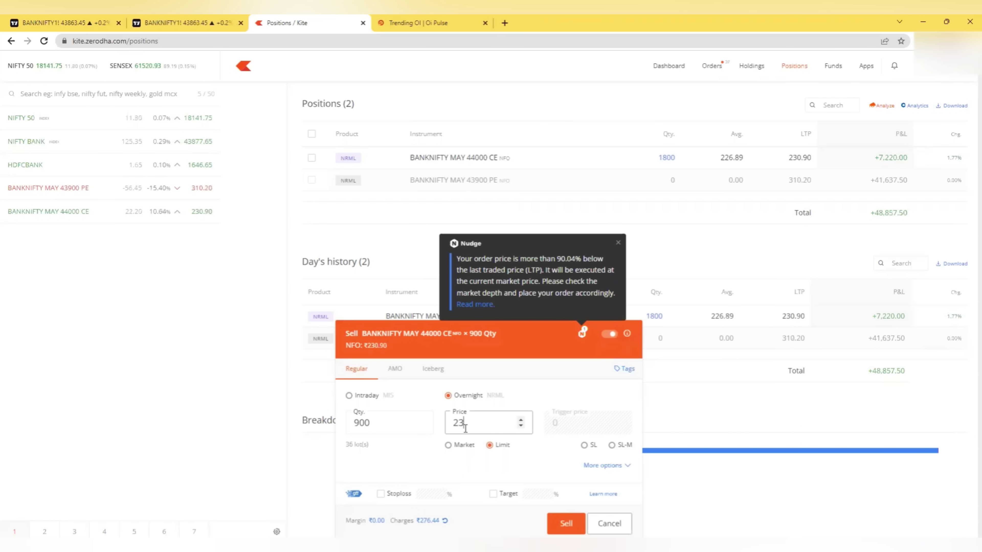
{"action": "type", "text": "8"}
{"action": "key", "text": "Return"}
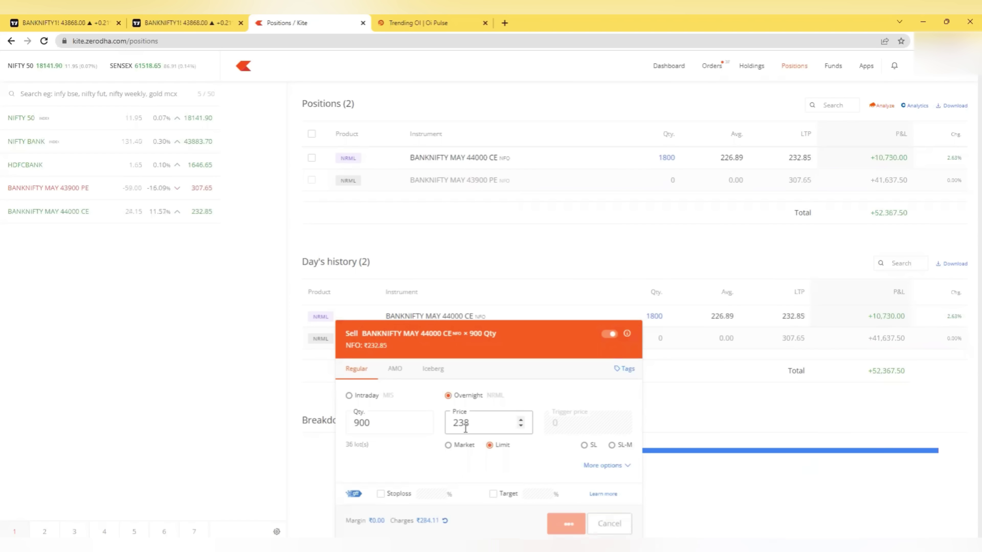
- Monitor the order book until the 235 and 238 sells fill, dismissing the leftover order window
{"action": "left_click", "coordinate": [713, 66]}
{"action": "left_click_drag", "start_coordinate": [846, 208], "coordinate": [862, 185]}
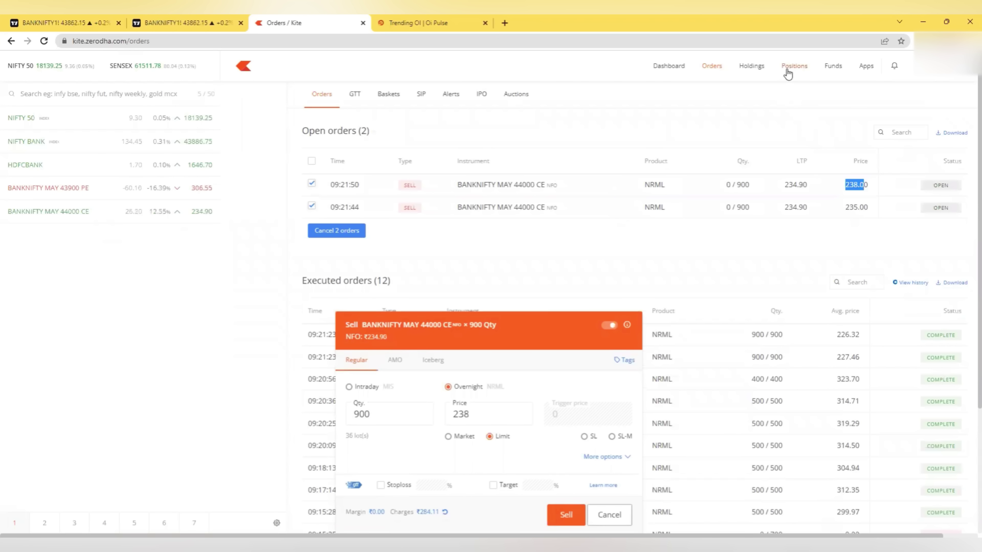
{"action": "left_click", "coordinate": [795, 66]}
{"action": "left_click", "coordinate": [605, 516]}
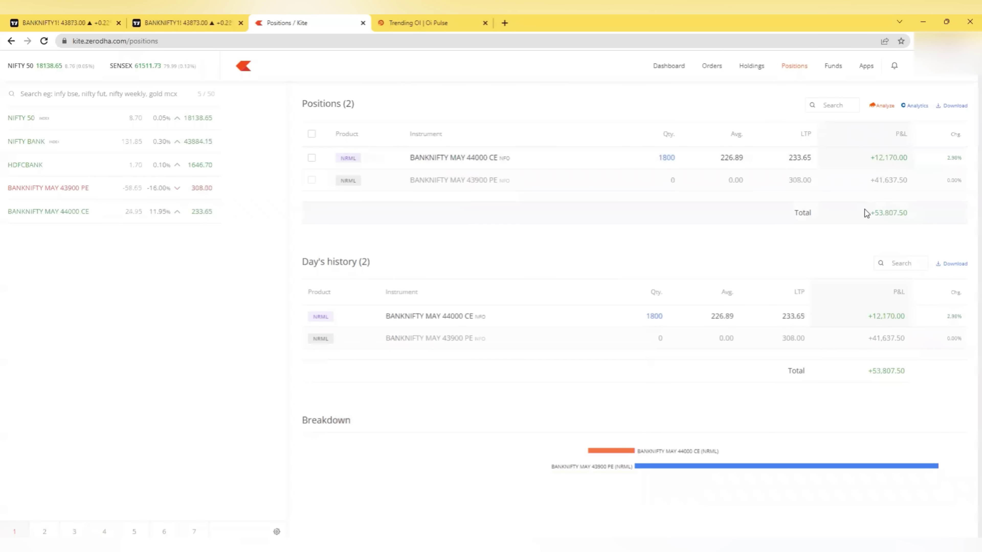
{"action": "left_click_drag", "start_coordinate": [869, 213], "coordinate": [902, 215]}
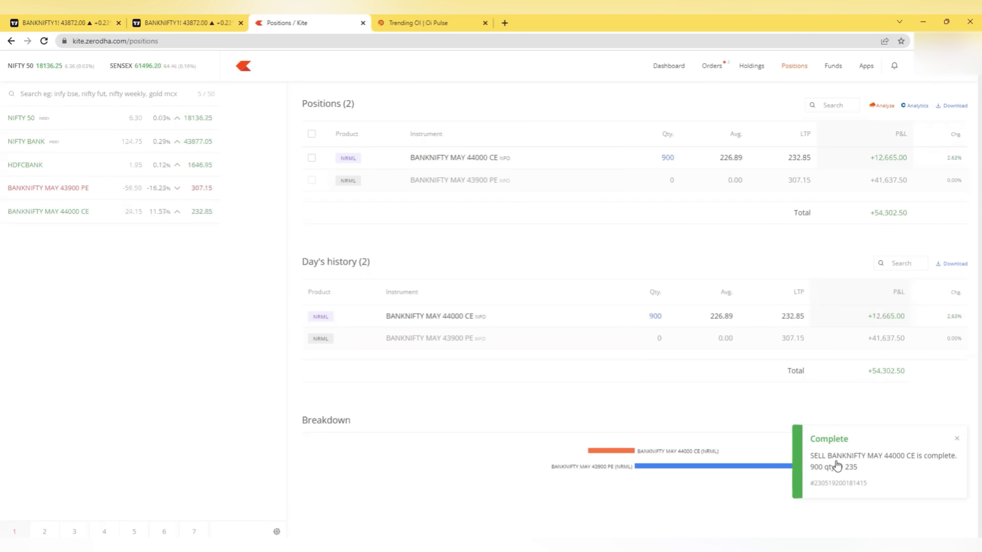
{"action": "left_click", "coordinate": [714, 76]}
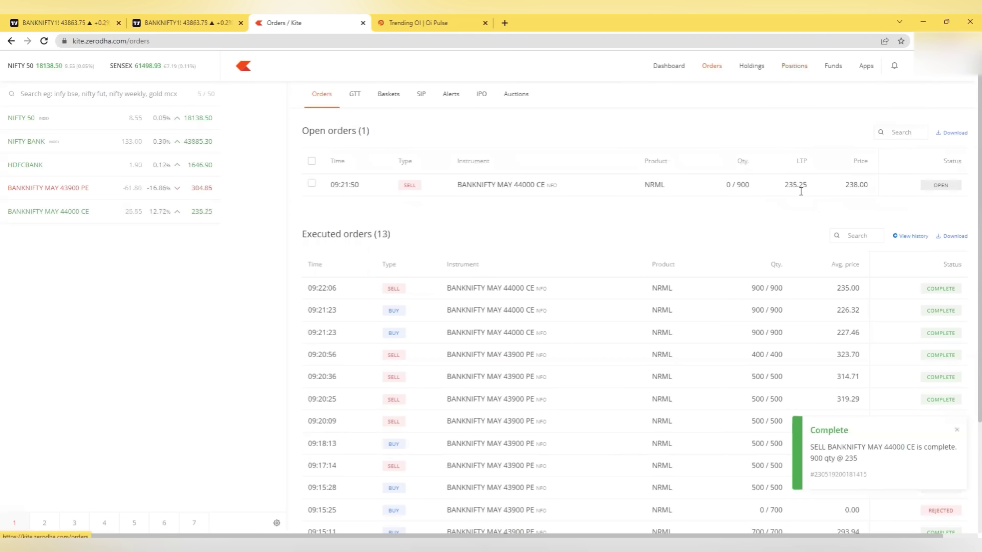
{"action": "left_click_drag", "start_coordinate": [839, 187], "coordinate": [863, 185]}
{"action": "left_click", "coordinate": [796, 66]}
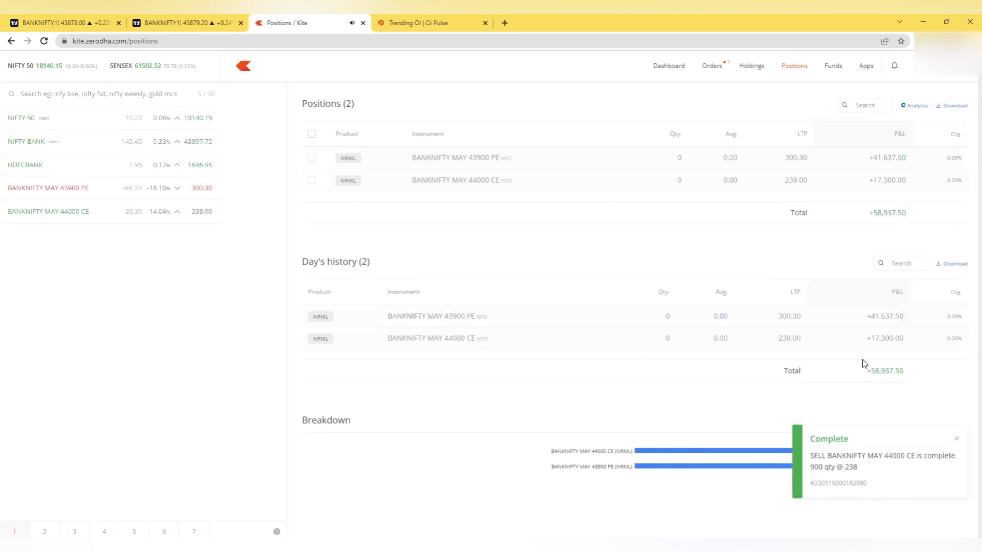
{"action": "left_click_drag", "start_coordinate": [869, 157], "coordinate": [897, 179]}
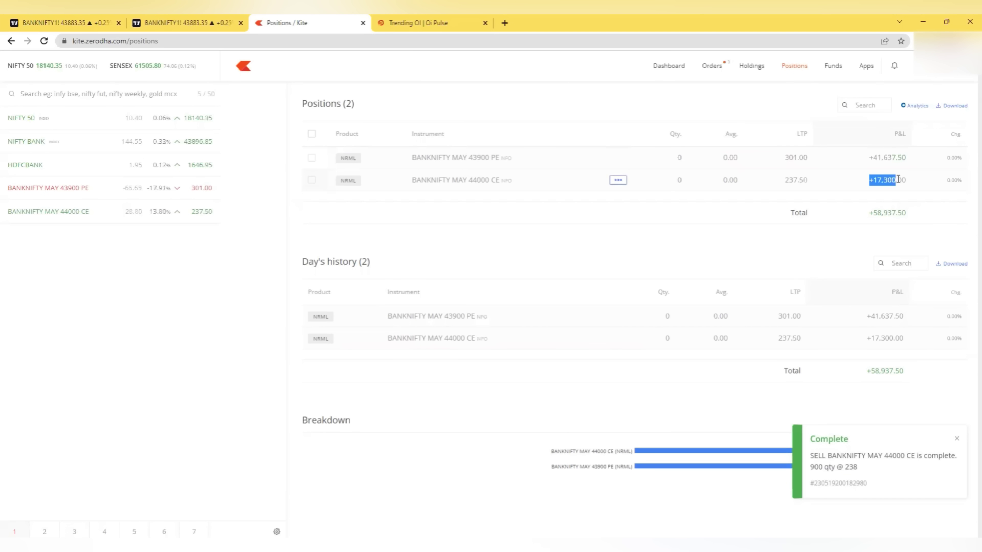
{"action": "left_click", "coordinate": [211, 23]}
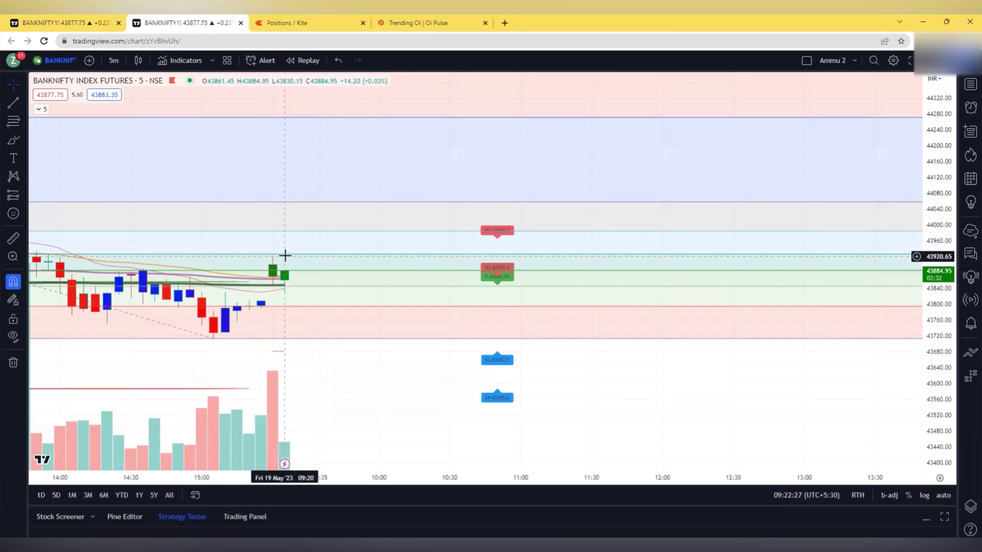
{"action": "left_click", "coordinate": [61, 20]}
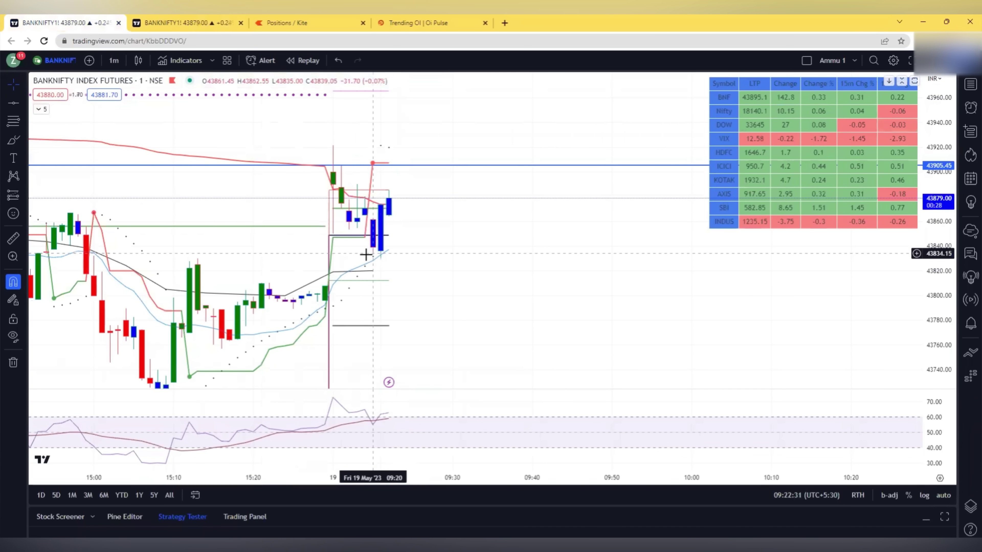
{"action": "left_click", "coordinate": [283, 21]}
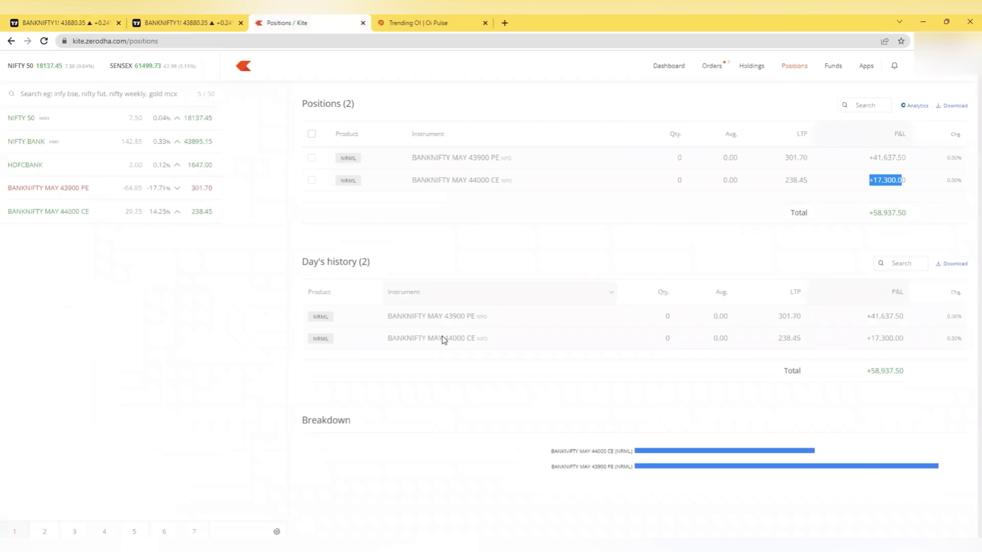
- Buy 900 BANKNIFTY MAY 43900 PE at market, then check the 5- and 1-minute charts
{"action": "left_click", "coordinate": [89, 189]}
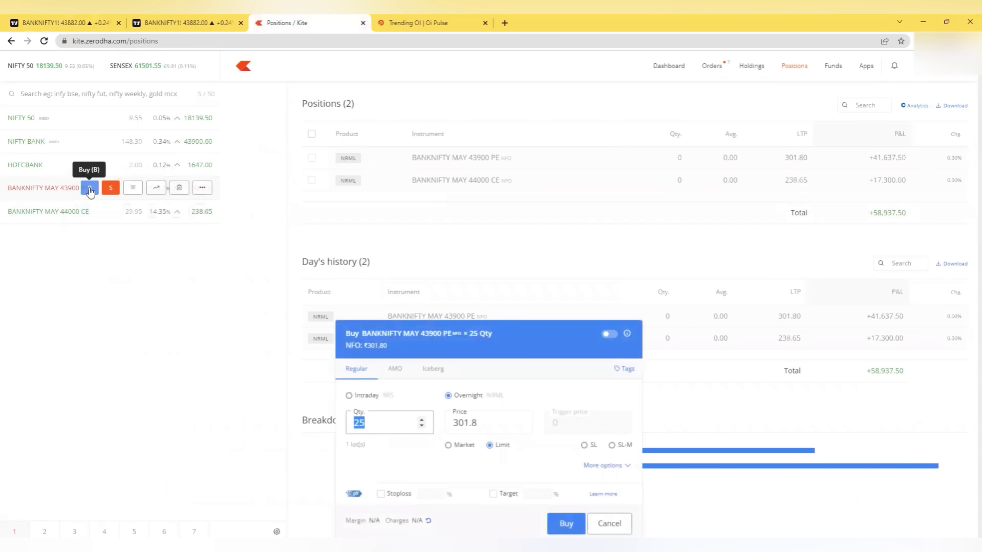
{"action": "type", "text": "900"}
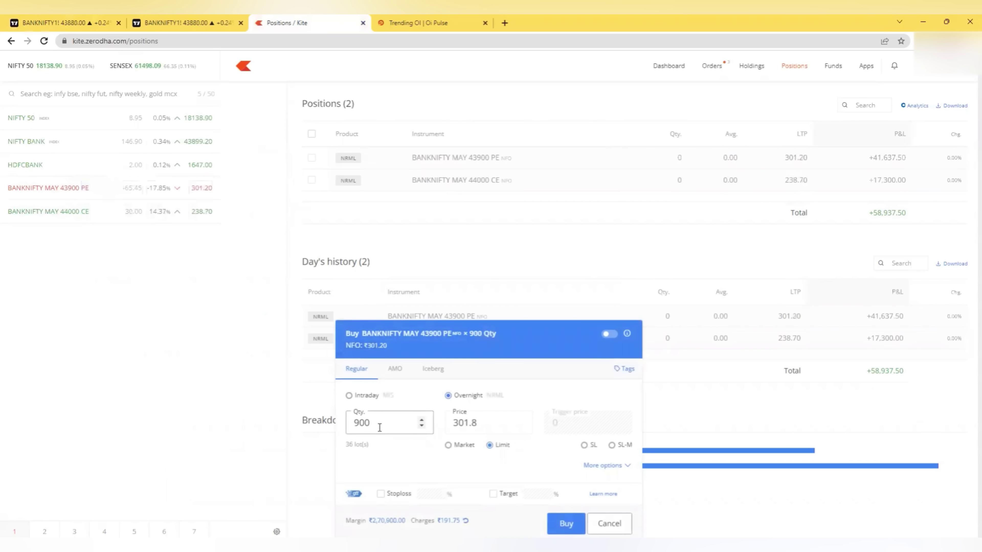
{"action": "left_click", "coordinate": [457, 450]}
{"action": "left_click", "coordinate": [566, 523]}
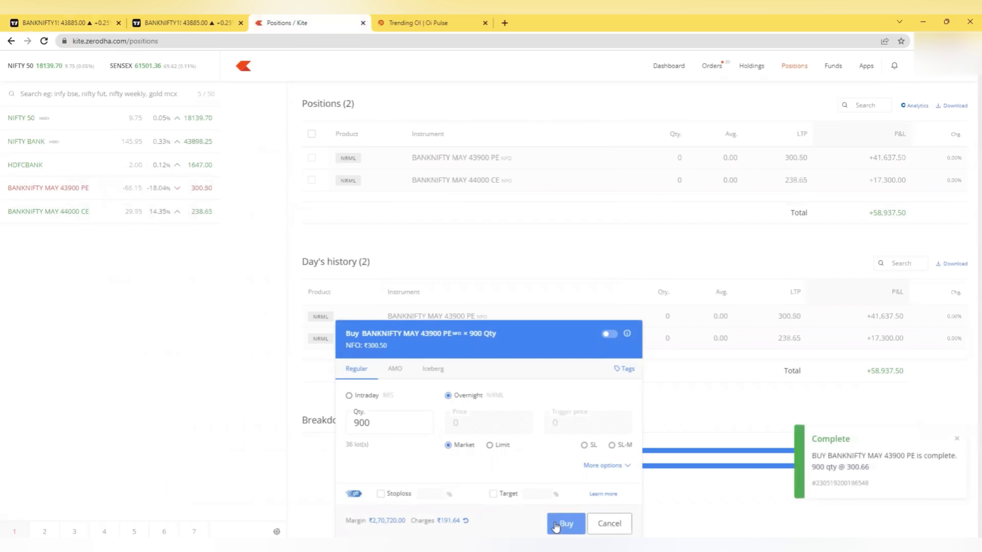
{"action": "left_click", "coordinate": [174, 23]}
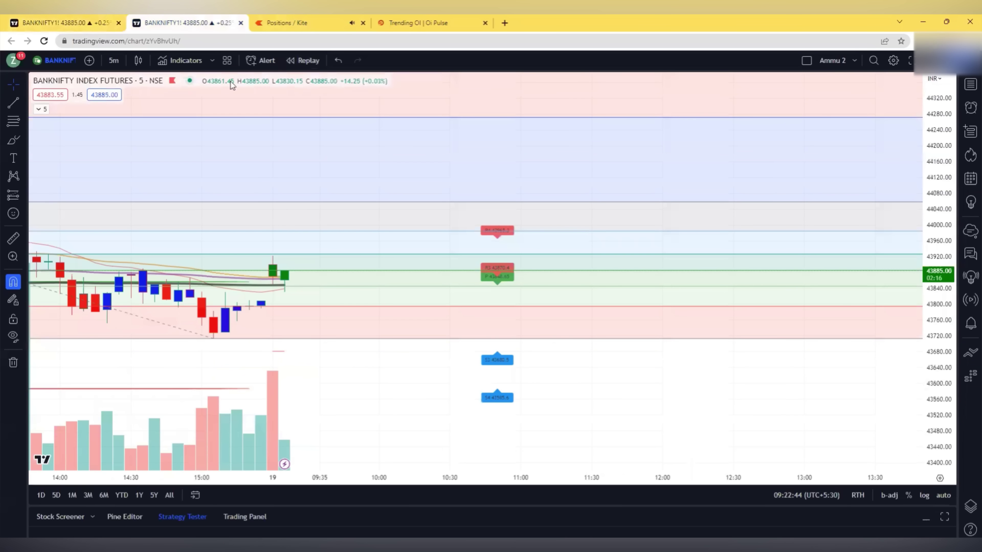
{"action": "left_click", "coordinate": [64, 23]}
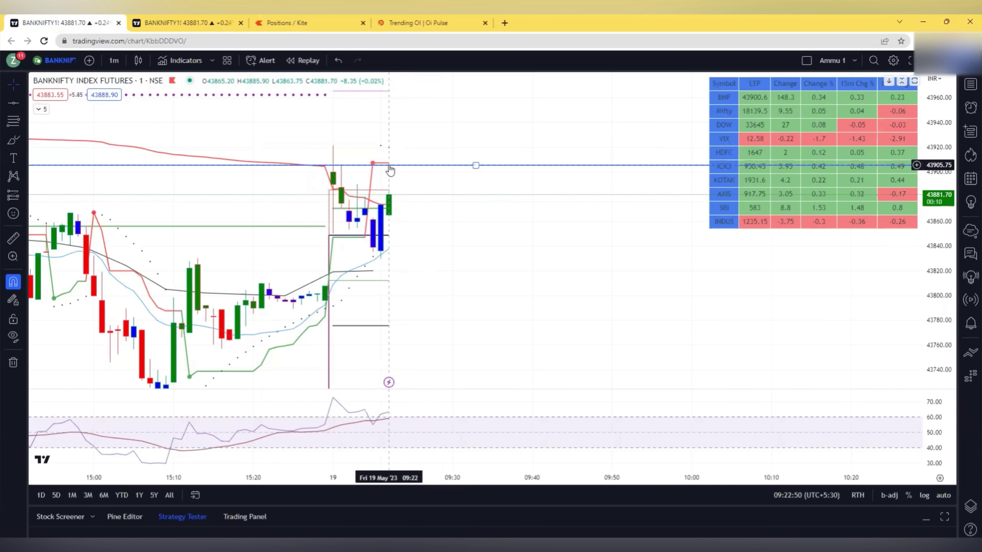
{"action": "left_click", "coordinate": [318, 23]}
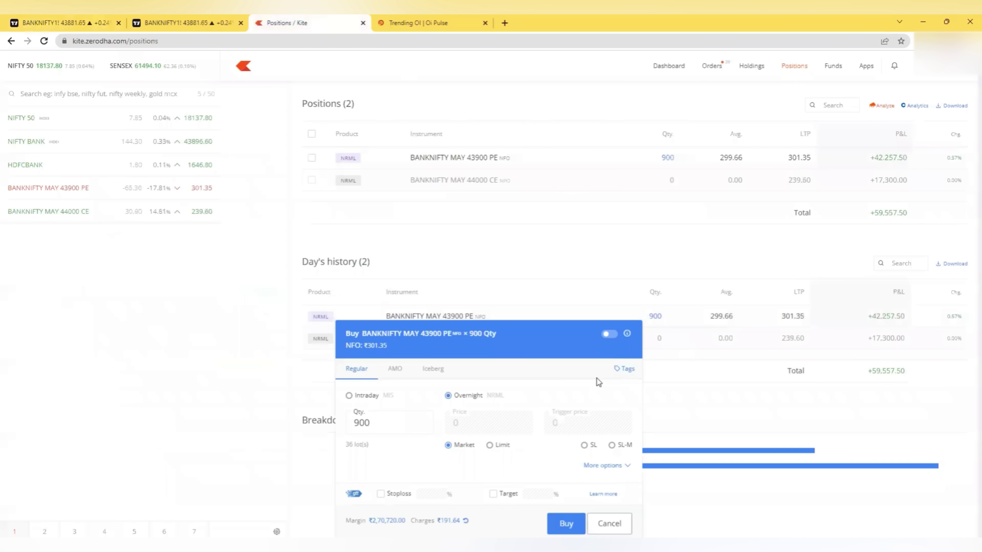
- Sell all 900 of the 43900 PE with a limit order at 307
{"action": "left_click", "coordinate": [608, 336]}
{"action": "left_click", "coordinate": [501, 445]}
{"action": "left_click", "coordinate": [476, 426]}
{"action": "left_click_drag", "start_coordinate": [475, 426], "coordinate": [466, 429]}
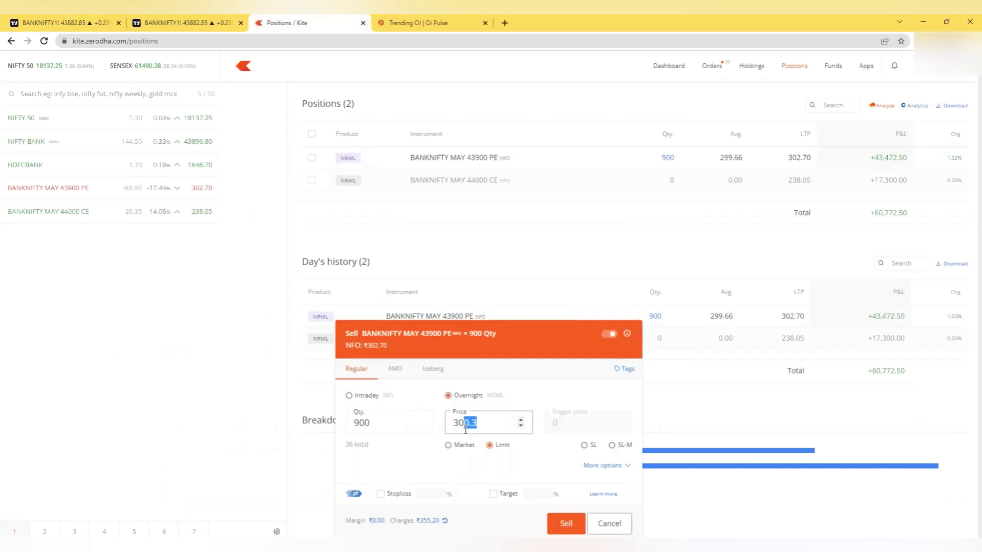
{"action": "type", "text": "7"}
{"action": "key", "text": "Return"}
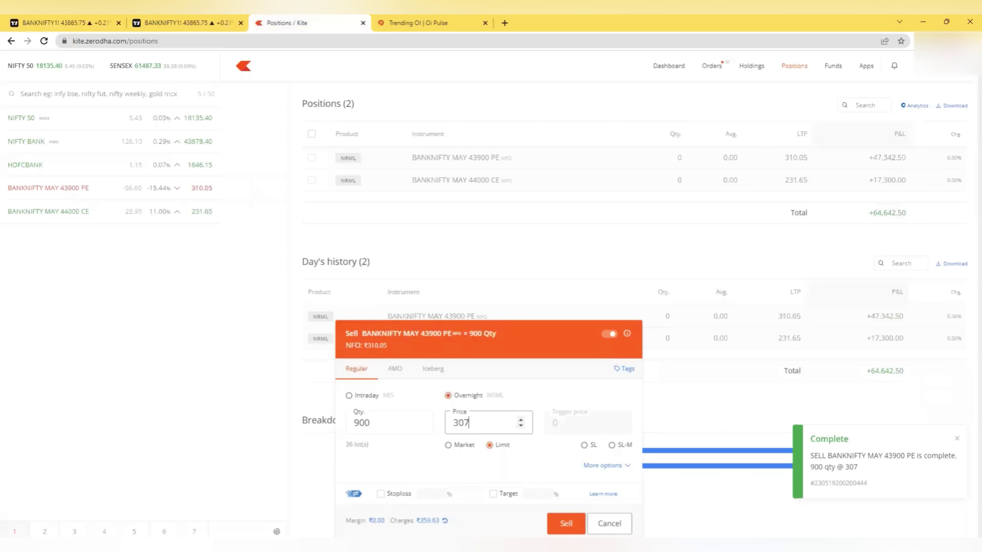
{"action": "left_click", "coordinate": [609, 524]}
- Scroll through the executed orders list, then view the positions page
{"action": "left_click", "coordinate": [712, 66]}
{"action": "scroll", "coordinate": [445, 388], "scroll_direction": "down", "scroll_amount": 3}
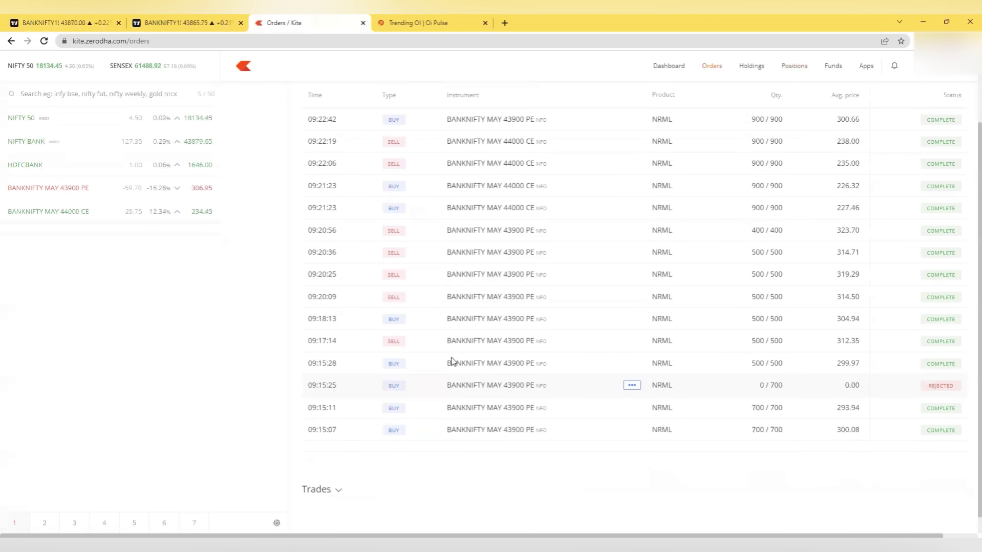
{"action": "scroll", "coordinate": [452, 362], "scroll_direction": "up", "scroll_amount": 2}
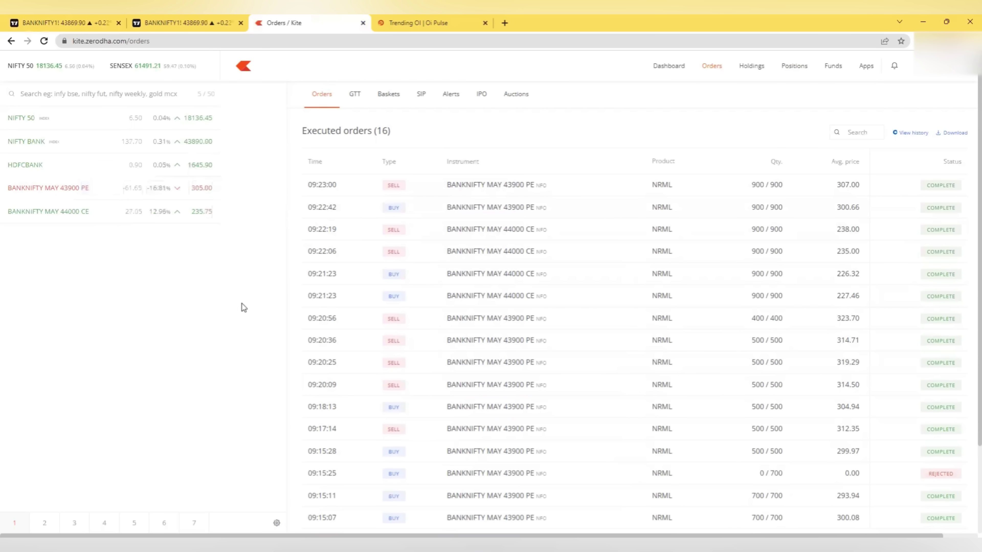
{"action": "left_click", "coordinate": [796, 68]}
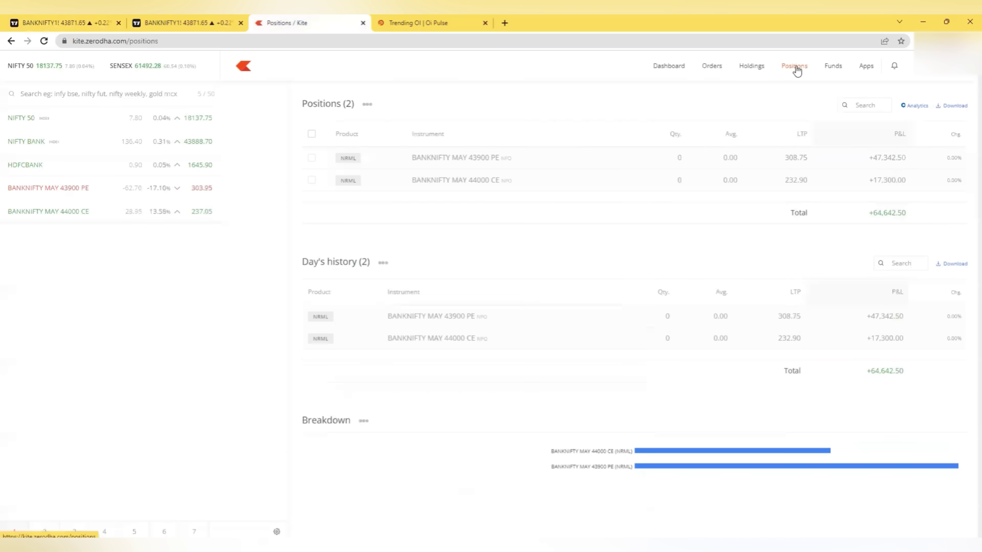
- Note the earliest 09:15:07 and latest 09:23:00 order times, toggling between Orders and Positions
{"action": "left_click", "coordinate": [711, 65]}
{"action": "scroll", "coordinate": [308, 431], "scroll_direction": "down", "scroll_amount": 3}
{"action": "left_click_drag", "start_coordinate": [306, 416], "coordinate": [343, 423]}
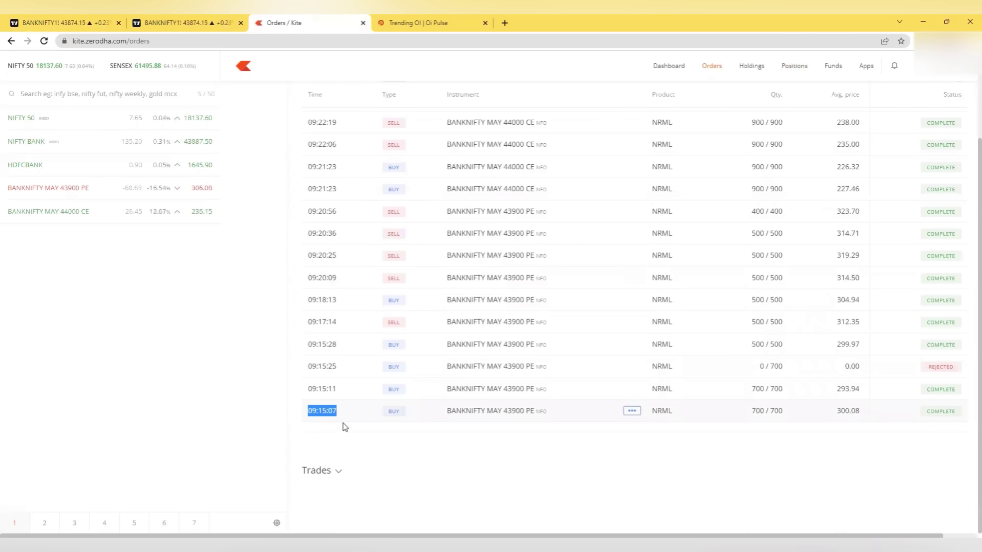
{"action": "scroll", "coordinate": [348, 372], "scroll_direction": "up", "scroll_amount": 3}
{"action": "left_click_drag", "start_coordinate": [309, 191], "coordinate": [337, 189]}
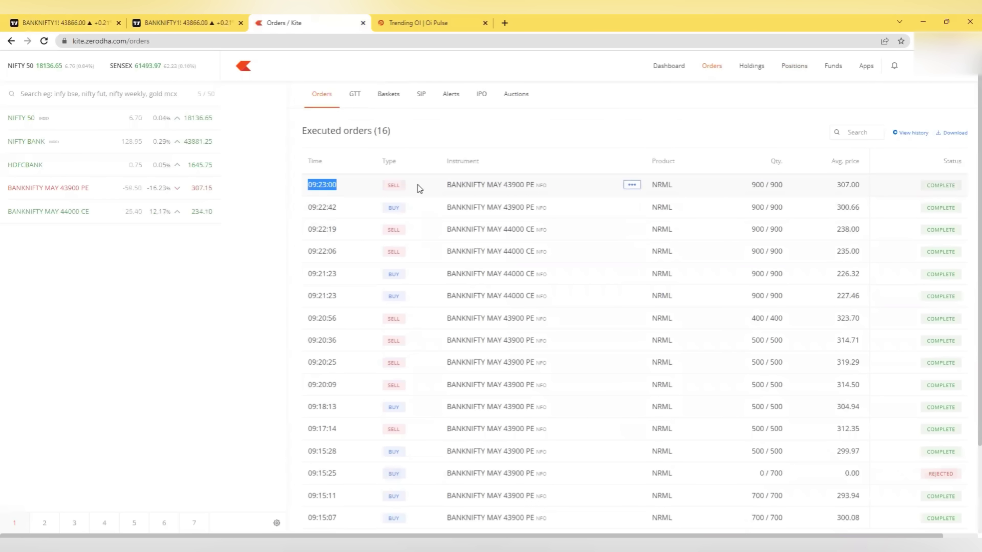
{"action": "left_click", "coordinate": [805, 67]}
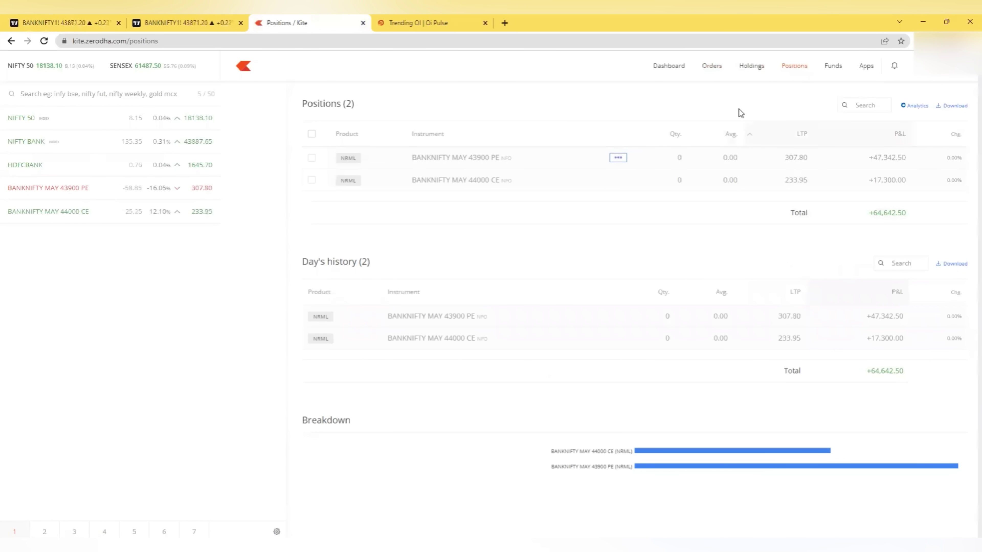
{"action": "left_click", "coordinate": [712, 66]}
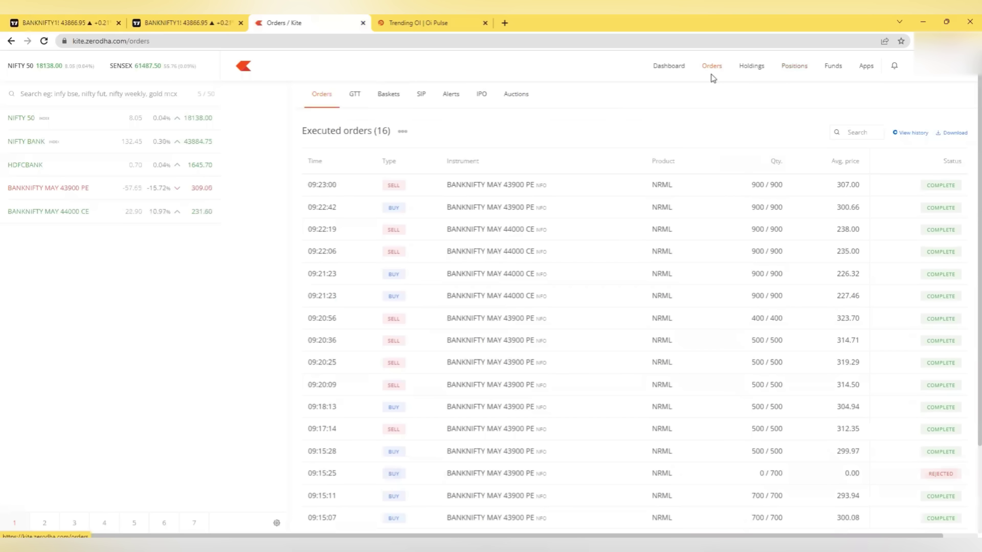
{"action": "left_click", "coordinate": [790, 68]}
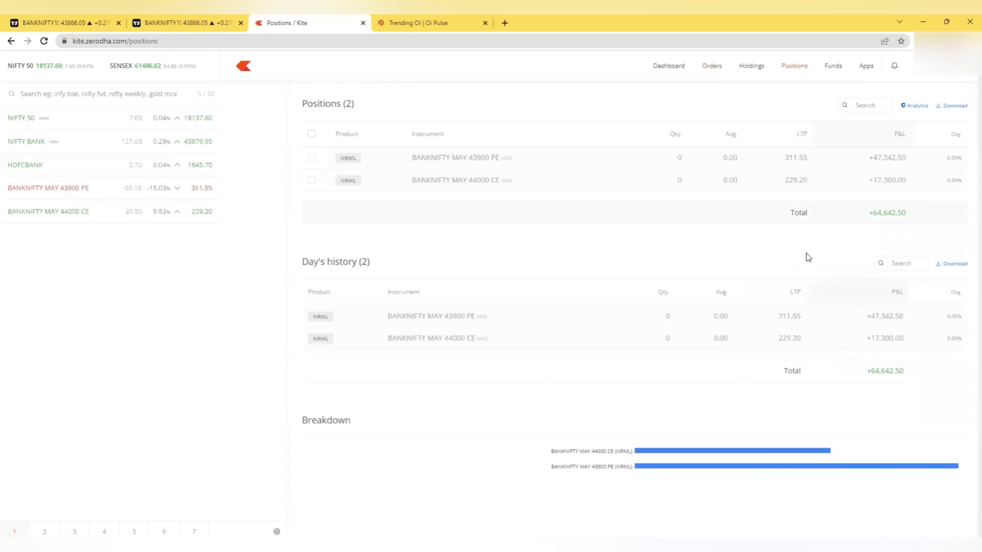
{"action": "left_click", "coordinate": [711, 66]}
{"action": "left_click", "coordinate": [191, 23]}
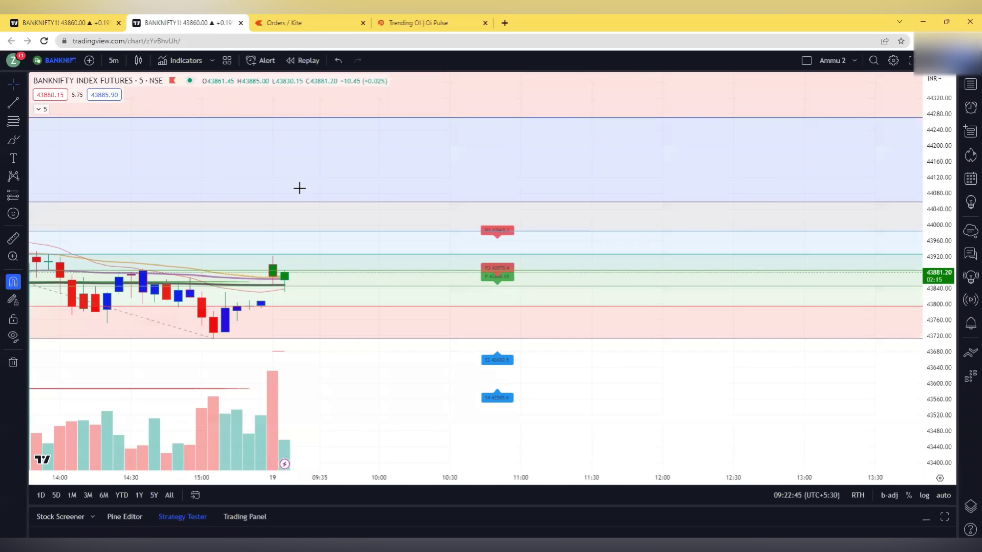
{"action": "key", "text": "ctrl+shift+Tab"}
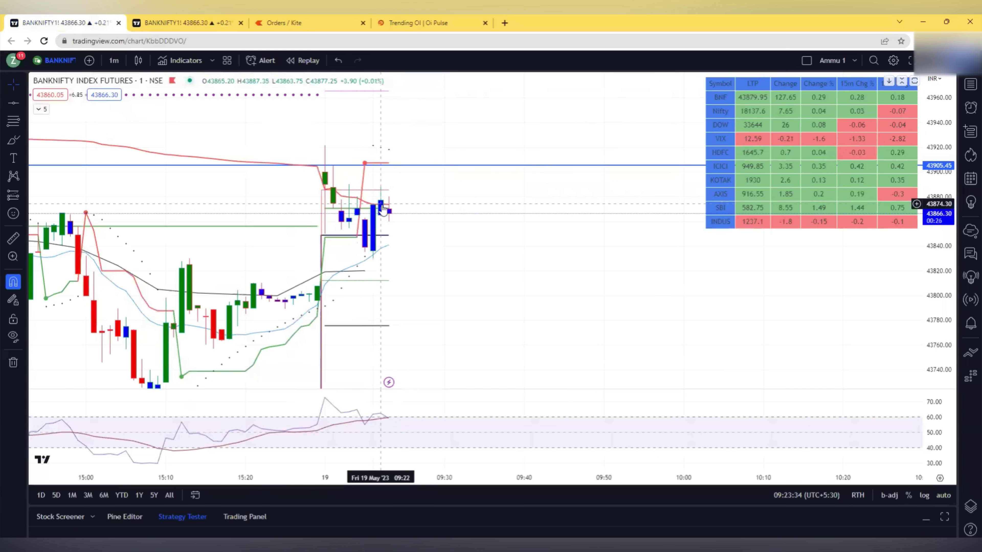
{"action": "left_click", "coordinate": [341, 23]}
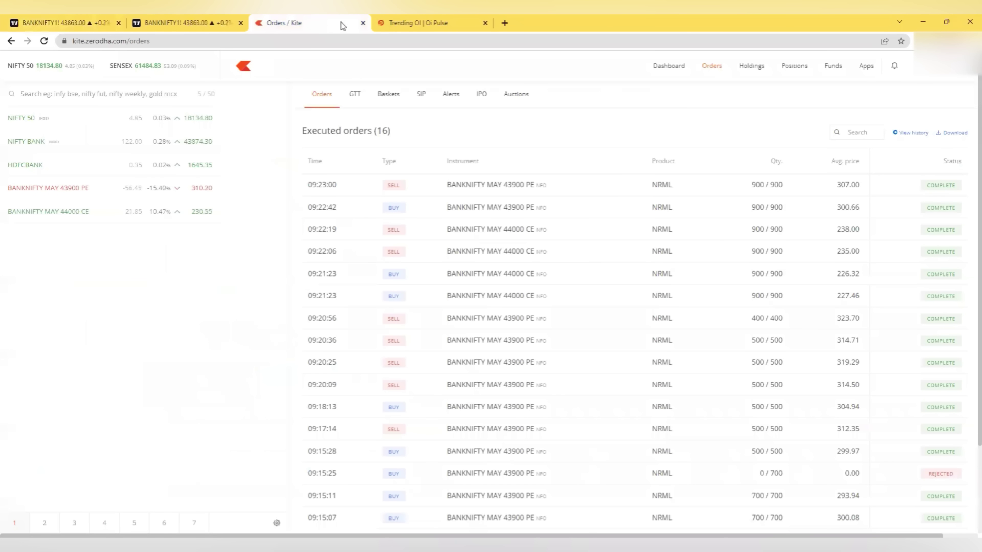
{"action": "left_click", "coordinate": [797, 69]}
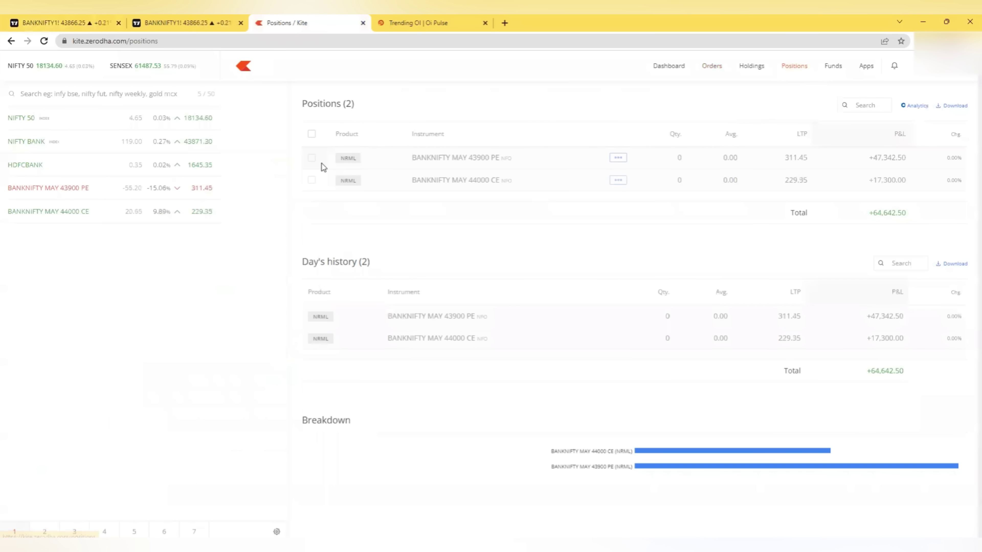
{"action": "left_click", "coordinate": [148, 22]}
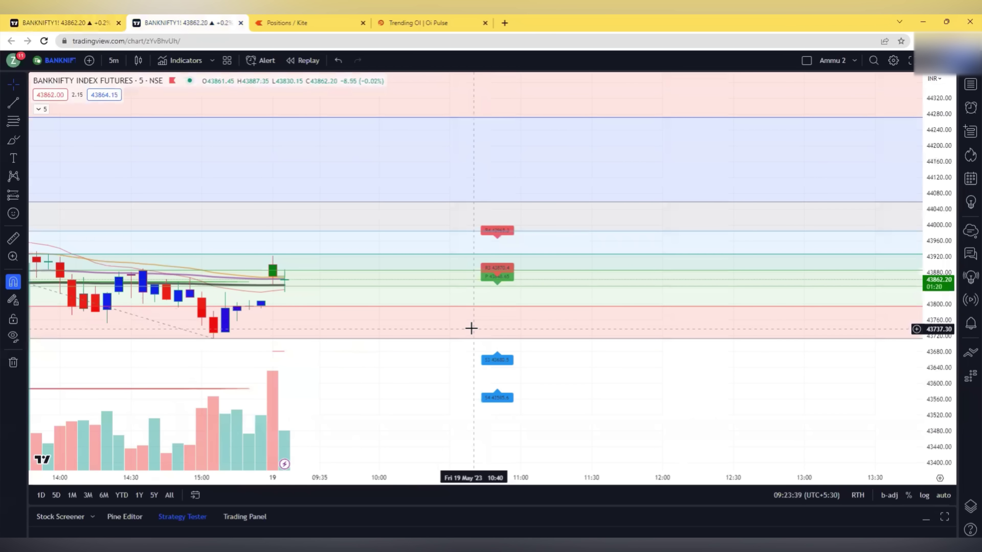
{"action": "left_click_drag", "start_coordinate": [500, 379], "coordinate": [556, 340]}
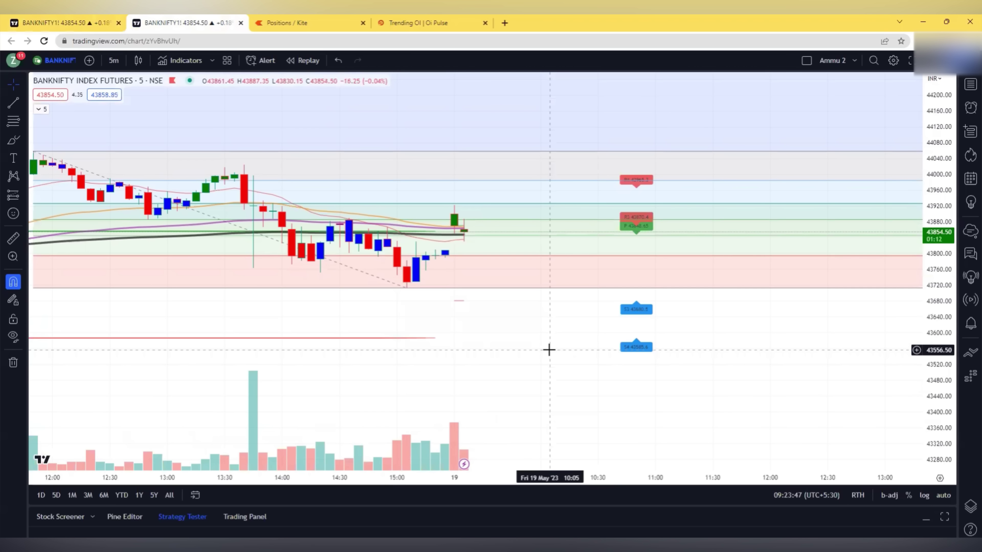
{"action": "left_click", "coordinate": [279, 16]}
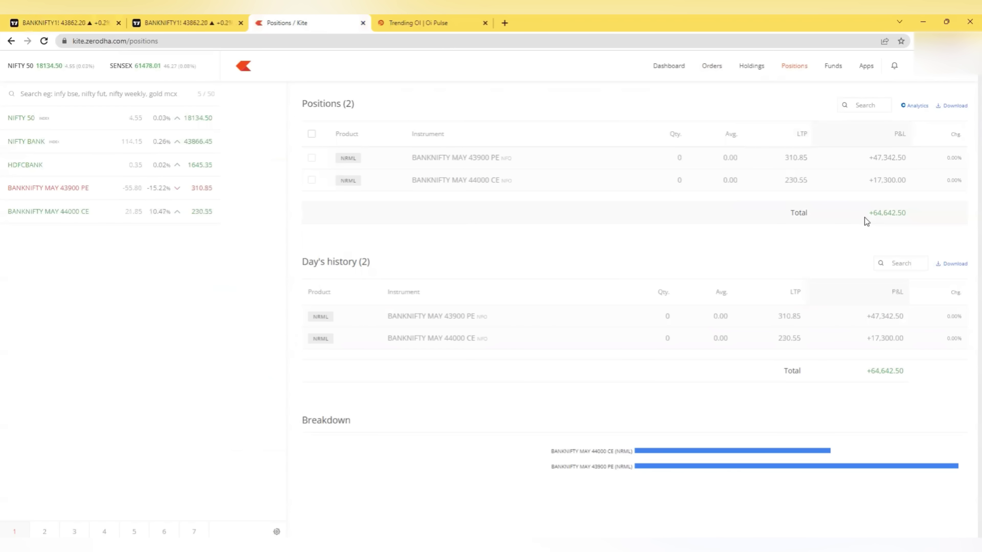
{"action": "left_click_drag", "start_coordinate": [866, 217], "coordinate": [908, 213]}
{"action": "left_click", "coordinate": [711, 68]}
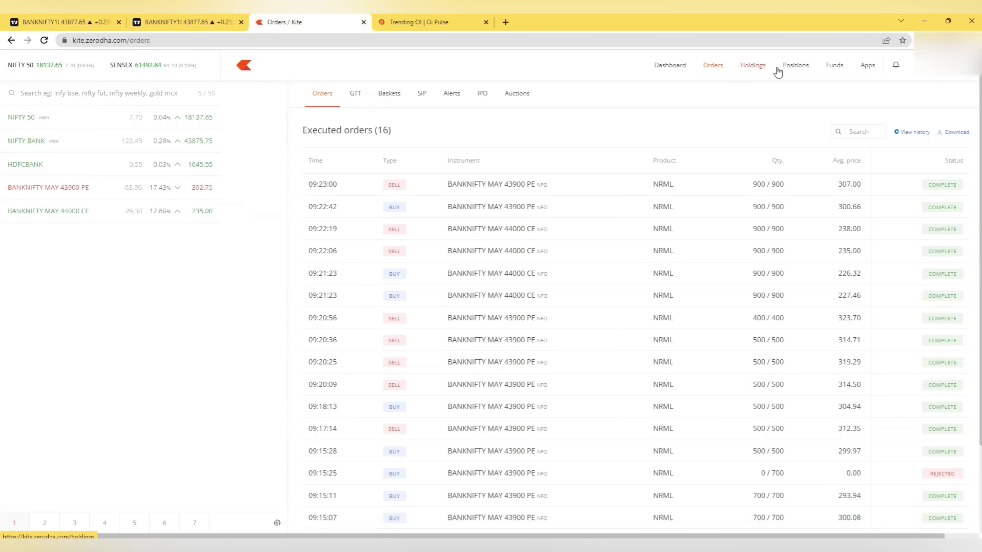
{"action": "left_click", "coordinate": [805, 70]}
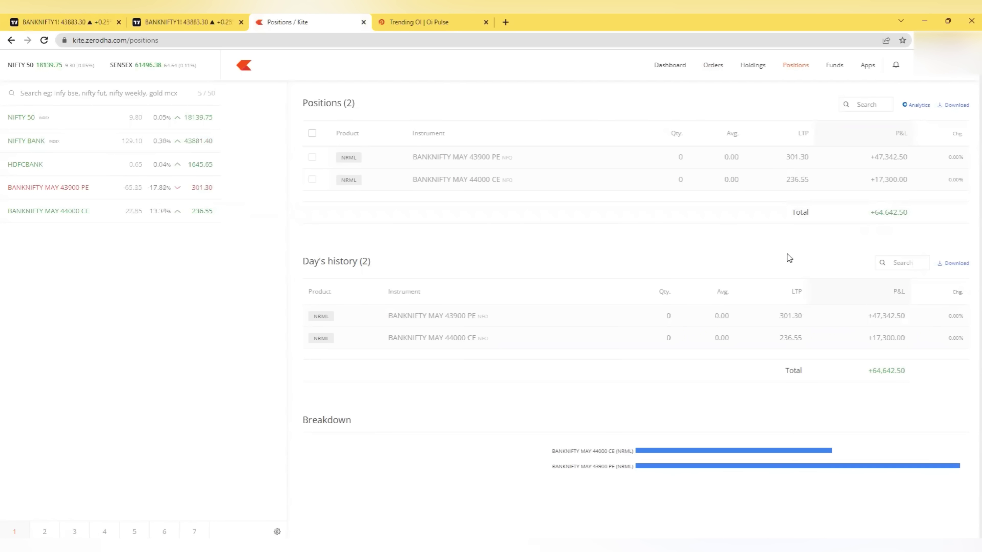
{"action": "left_click", "coordinate": [197, 22]}
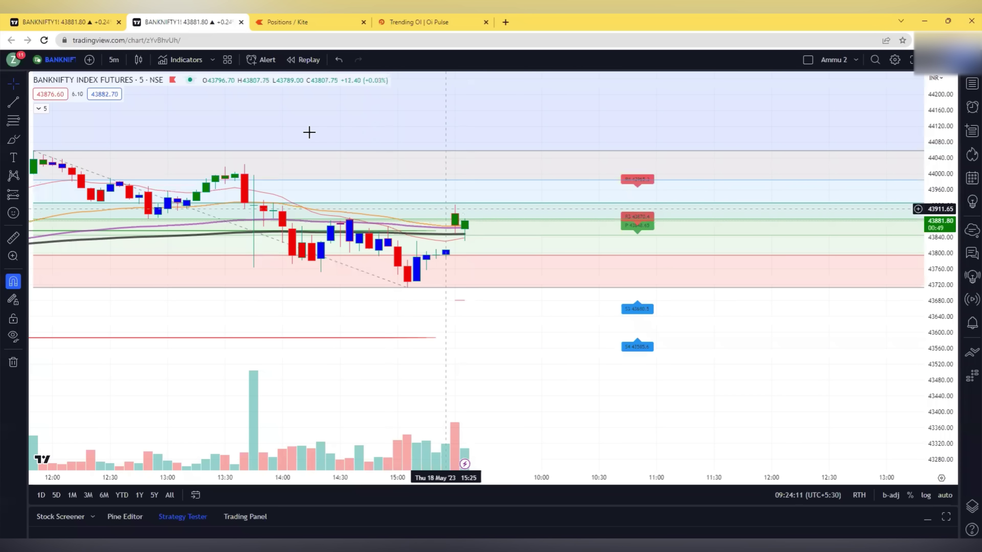
- Add the ORB - Opening Range Breakout indicator to the 1-minute BANKNIFTY chart
{"action": "left_click", "coordinate": [61, 23]}
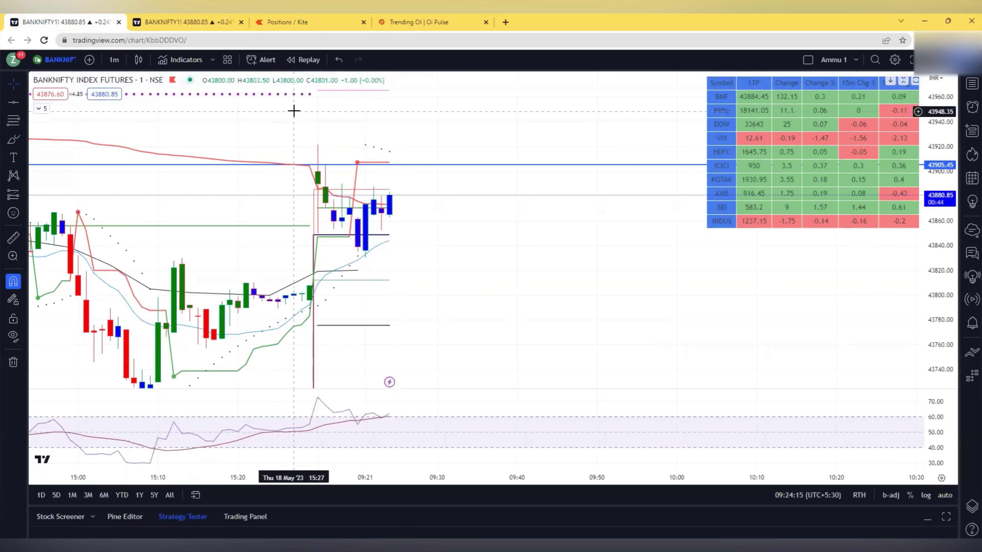
{"action": "left_click", "coordinate": [186, 61]}
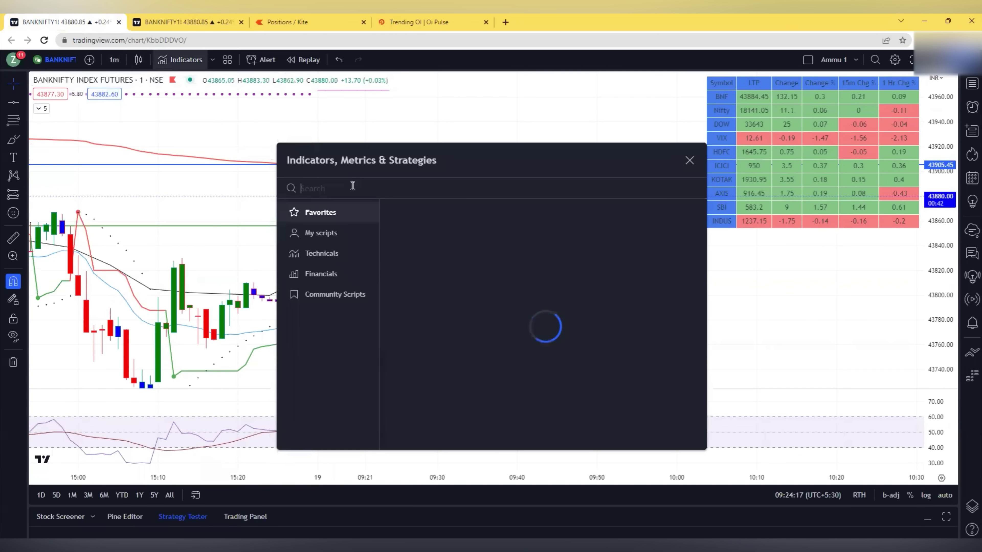
{"action": "type", "text": "orb"}
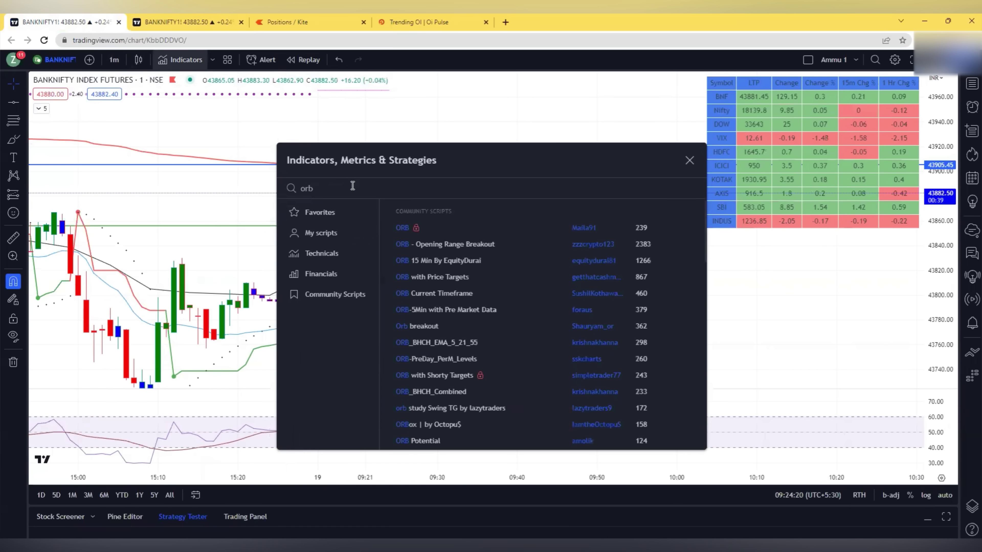
{"action": "left_click", "coordinate": [488, 244]}
{"action": "left_click", "coordinate": [689, 160]}
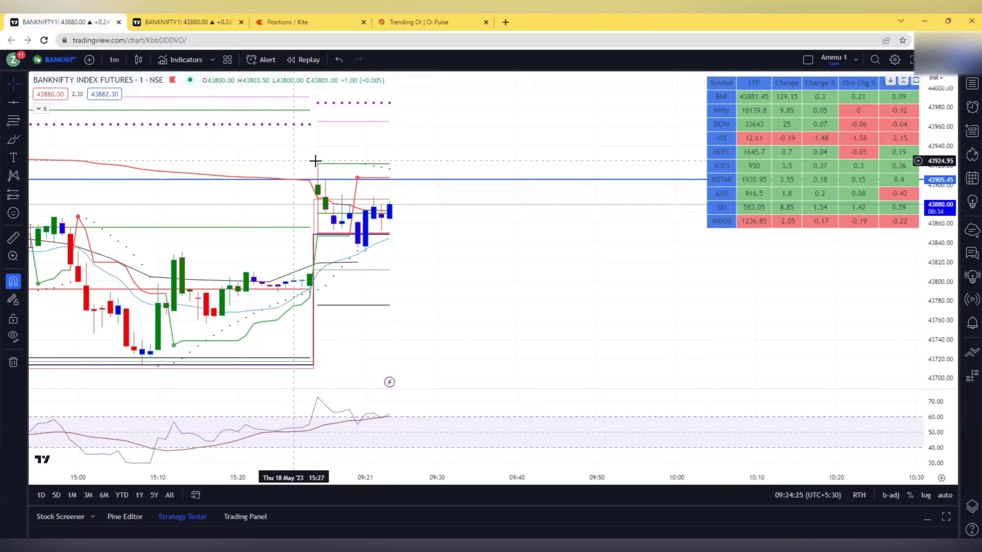
- Raise the blue line to 43921.75 and draw a horizontal line at 43831.25
{"action": "left_click_drag", "start_coordinate": [410, 180], "coordinate": [422, 165]}
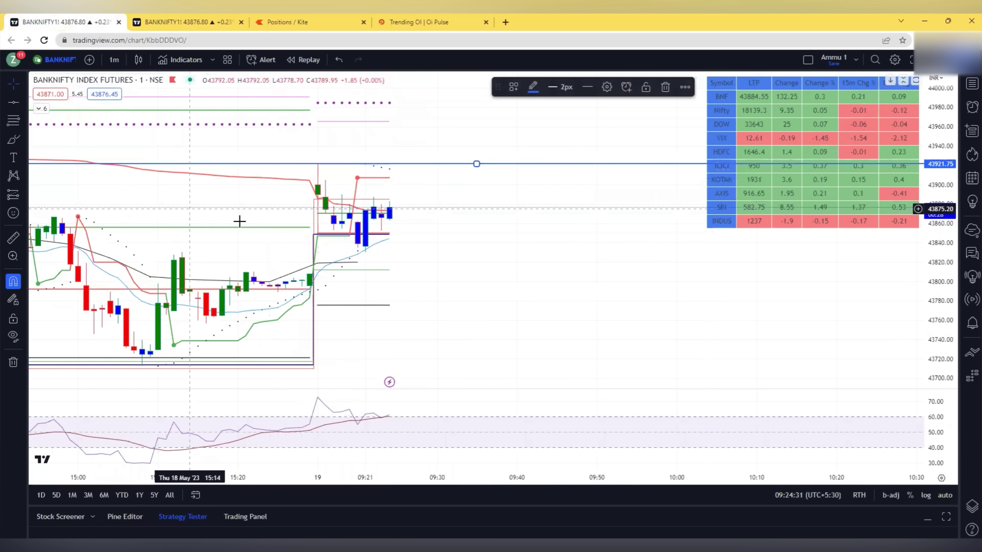
{"action": "key", "text": "Escape"}
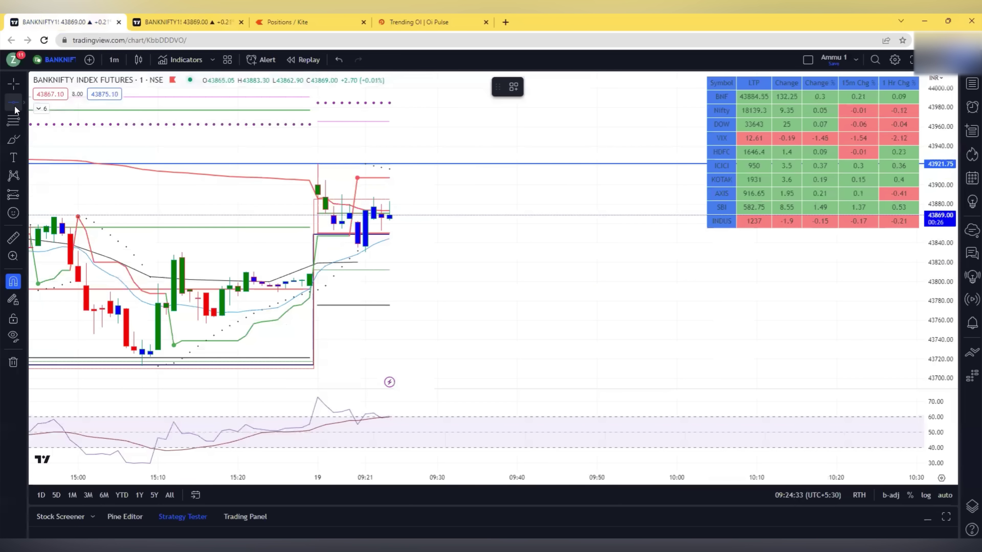
{"action": "left_click", "coordinate": [24, 103]}
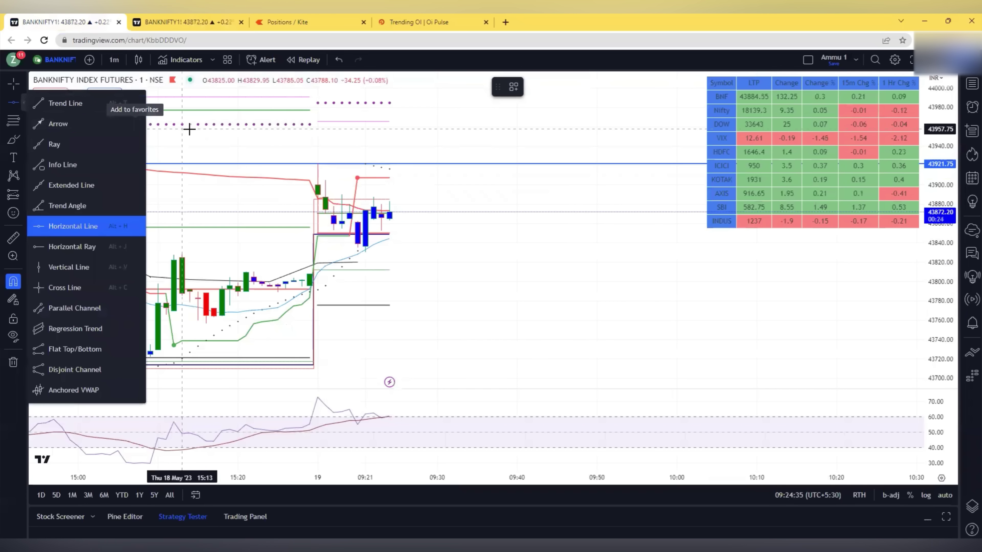
{"action": "left_click", "coordinate": [77, 226]}
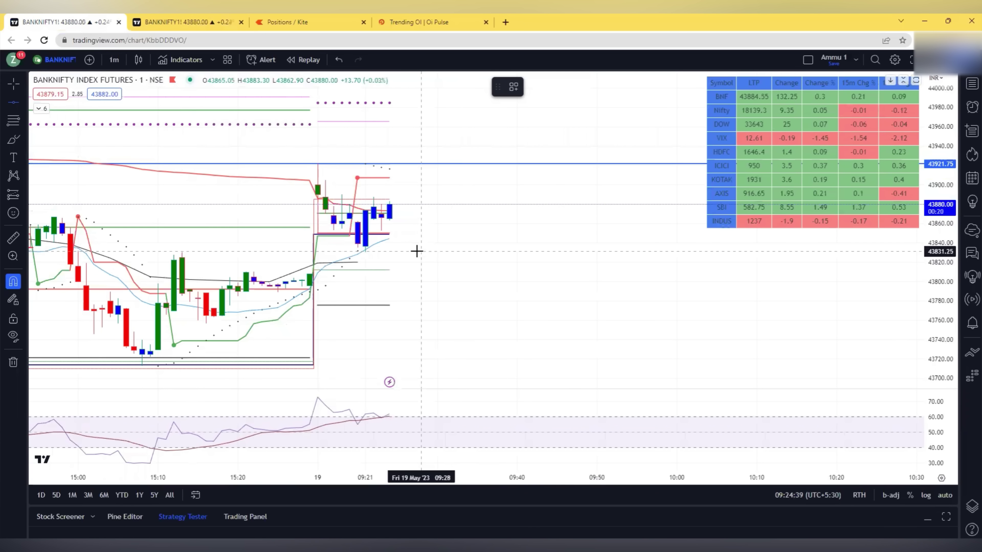
{"action": "left_click", "coordinate": [477, 251]}
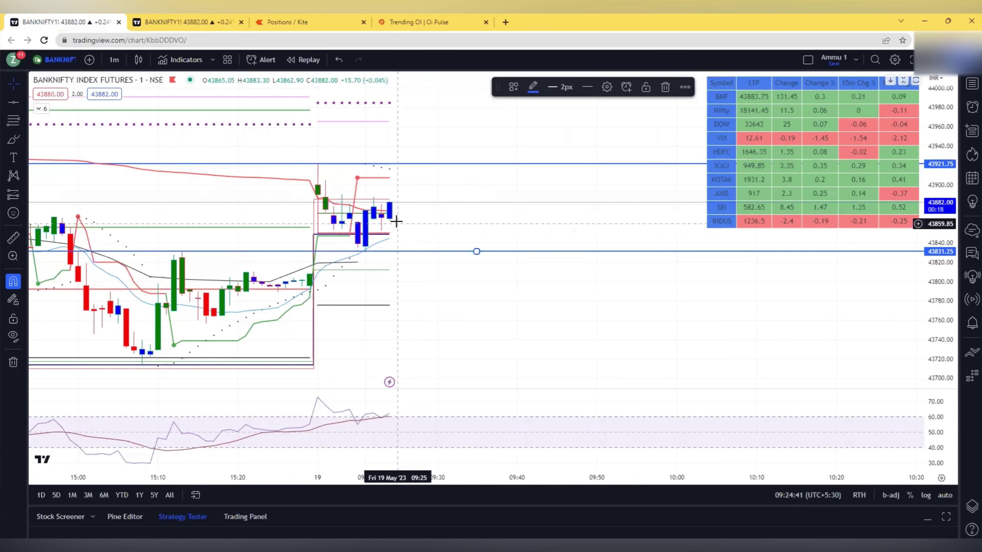